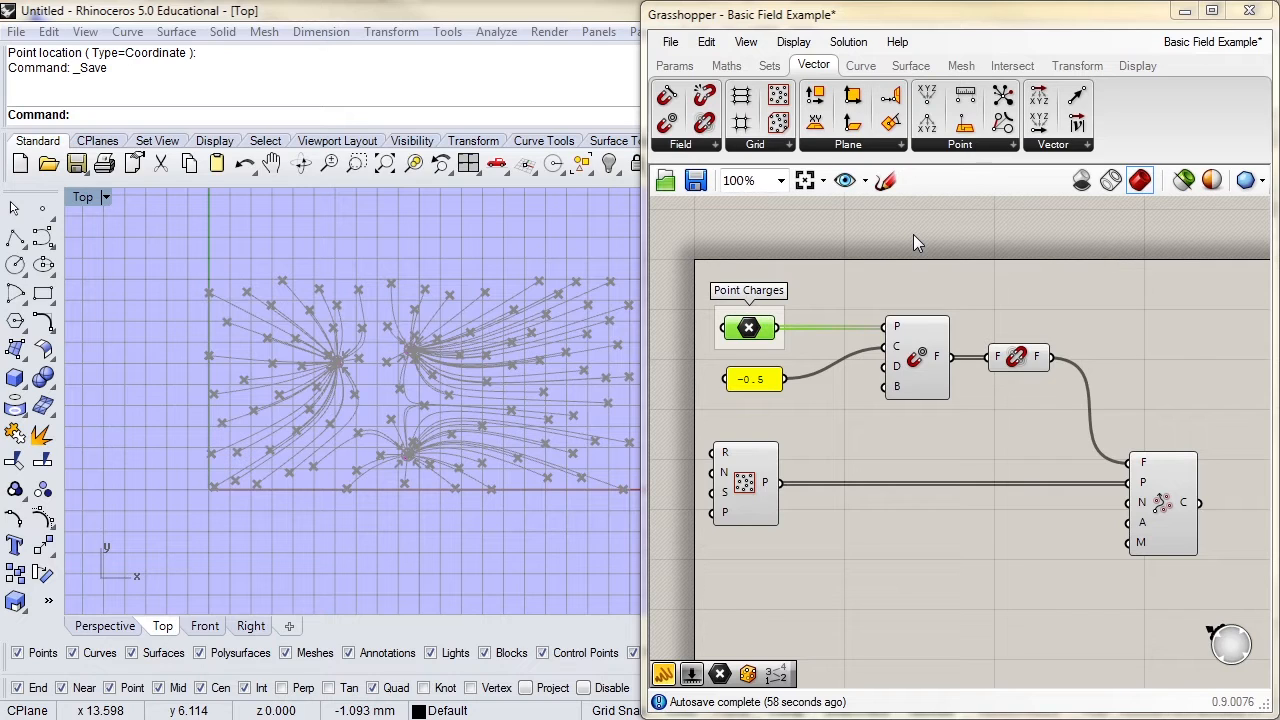
Examine the Point and Field component lists and the point charge and Populate 2D components of the example definition
click(963, 145)
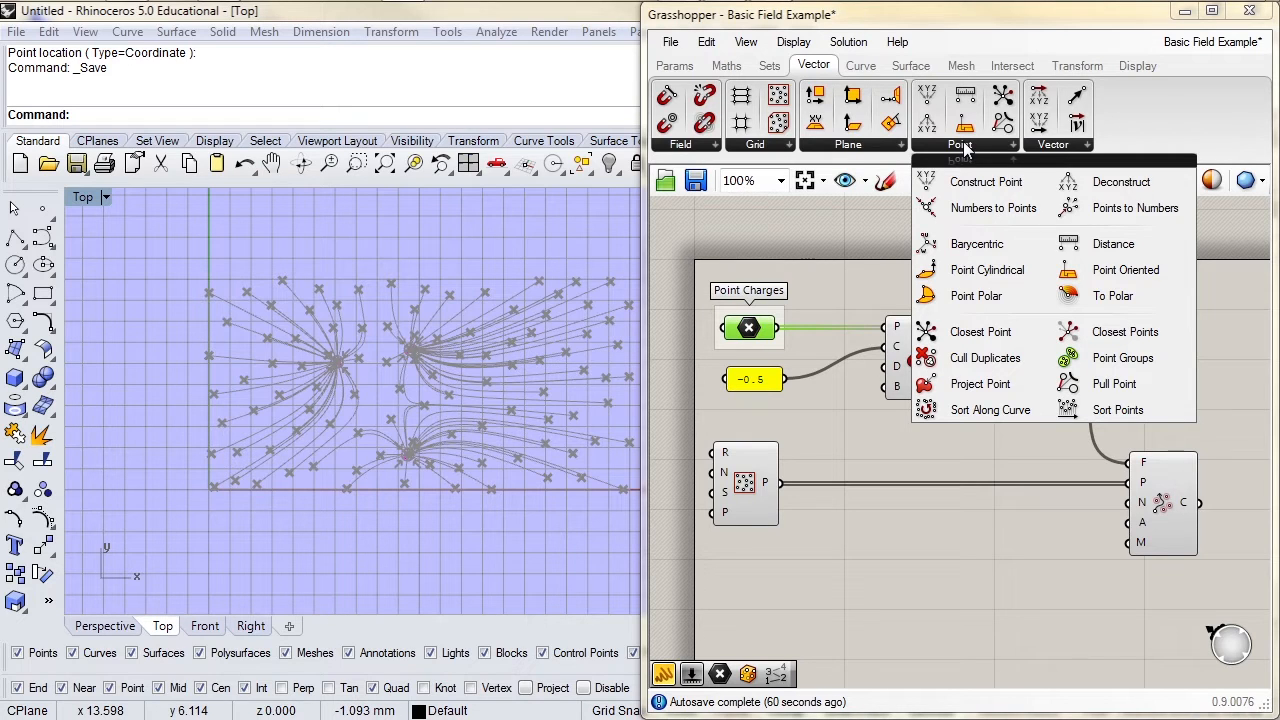
click(875, 231)
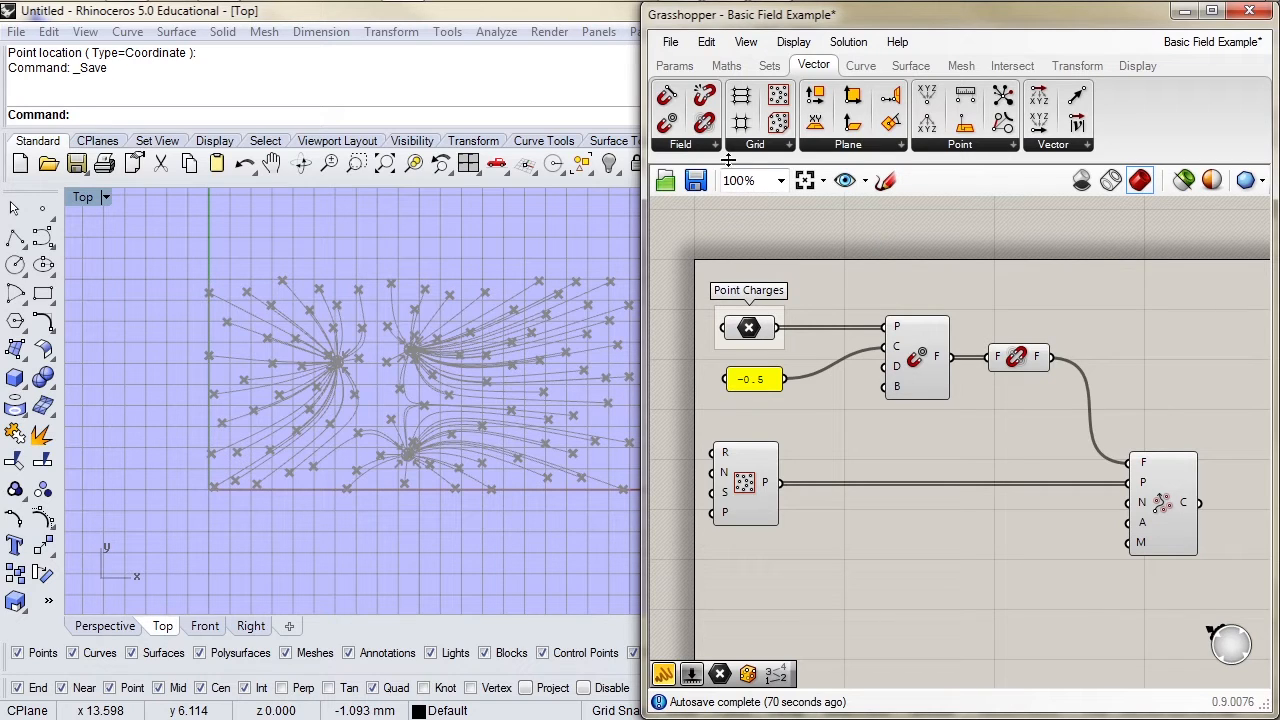
click(699, 145)
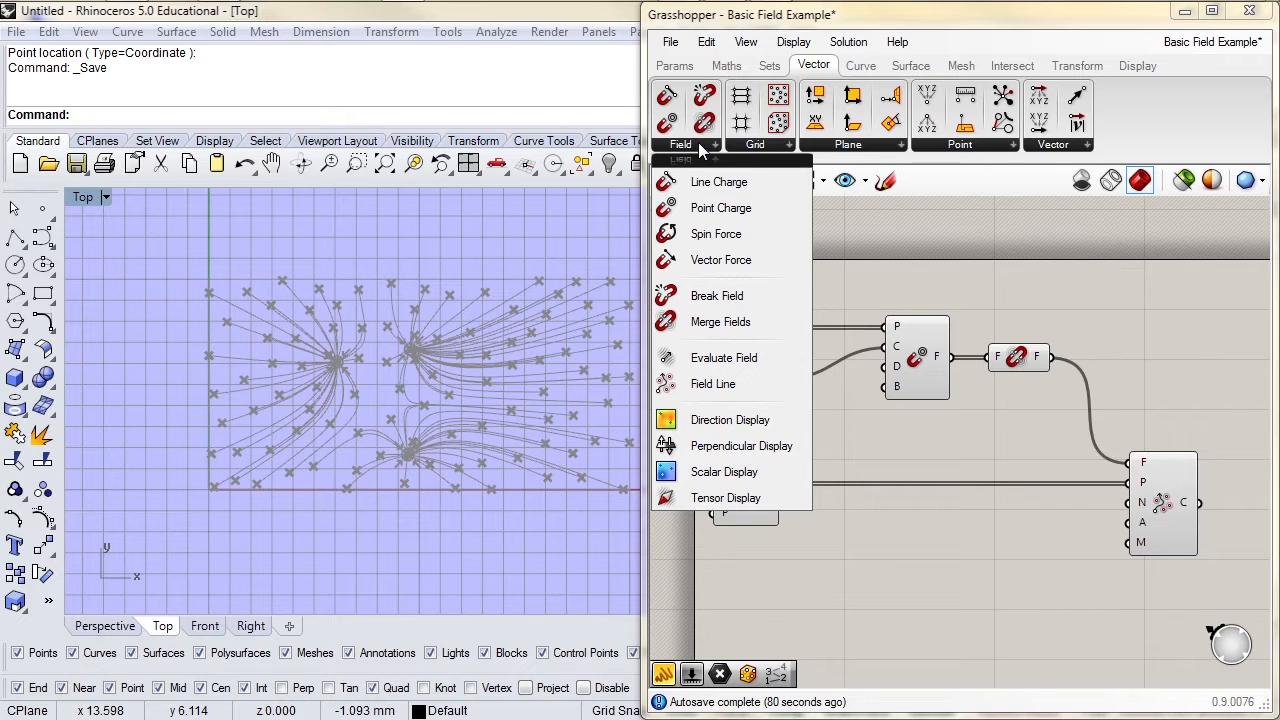
click(752, 330)
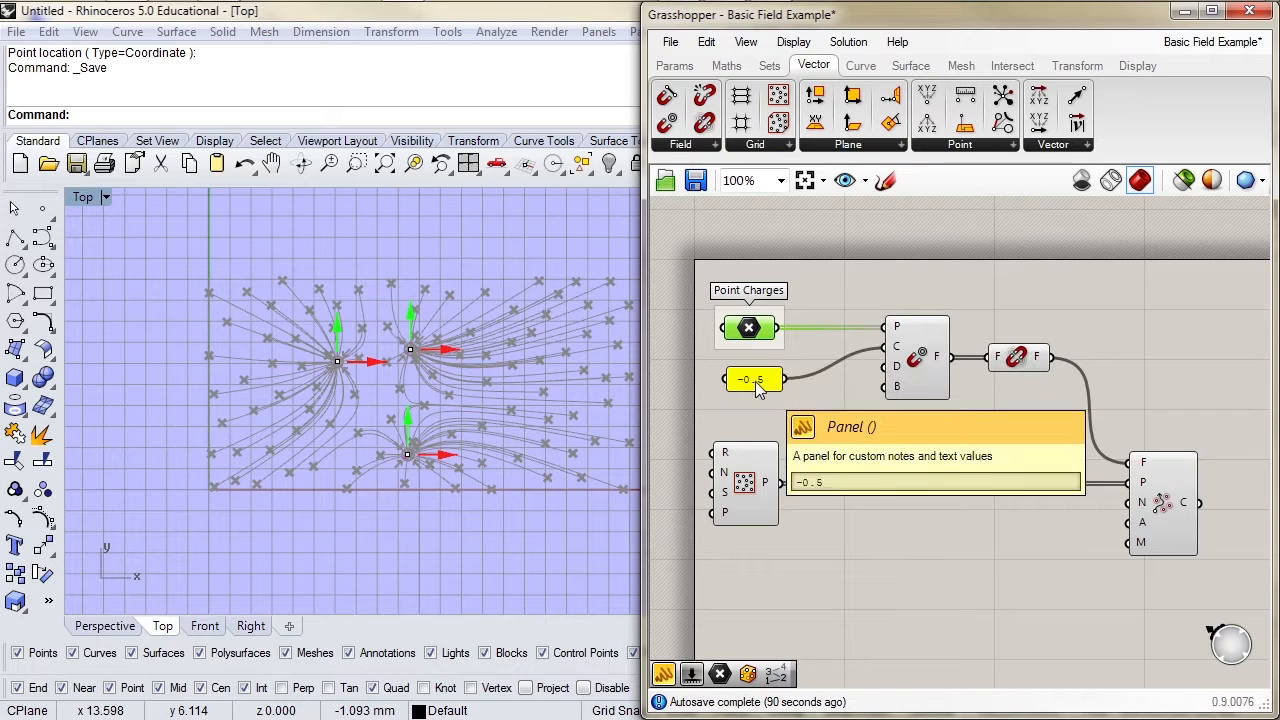
click(748, 458)
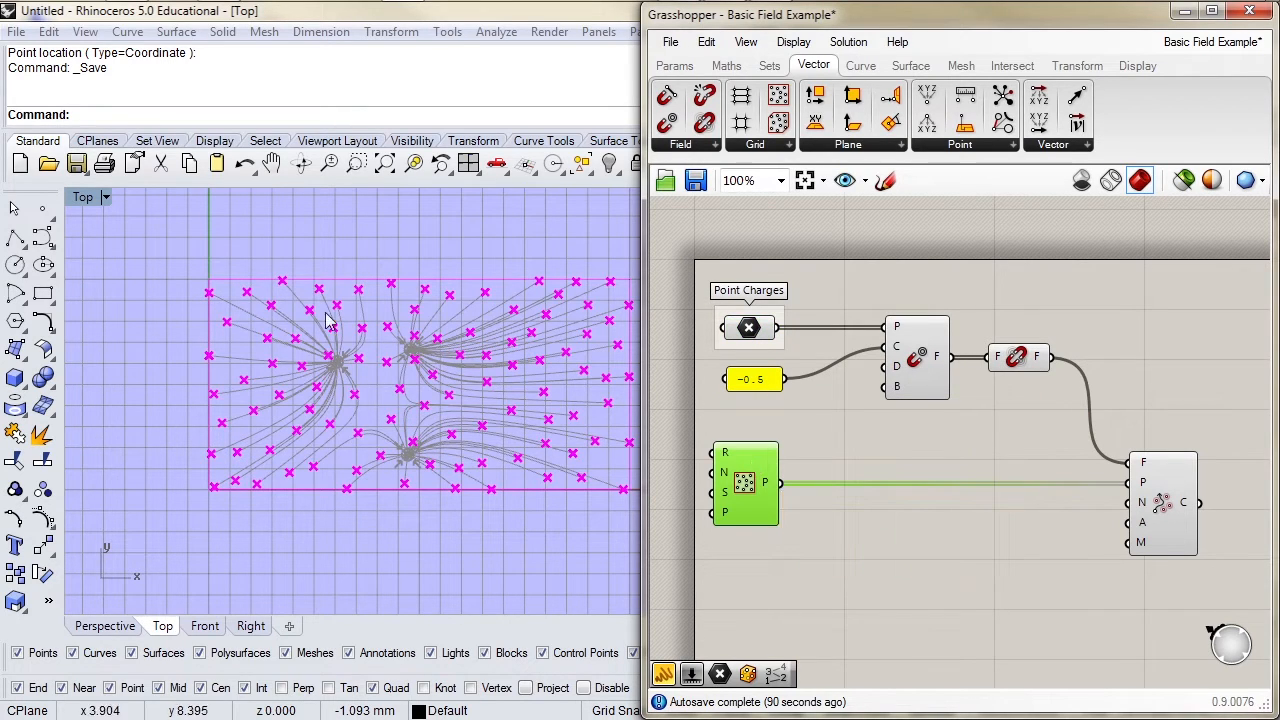
right_drag(558, 384, 517, 374)
Move the upper-right point charge about two grid squares along the positive X axis in the Top viewport
click(748, 328)
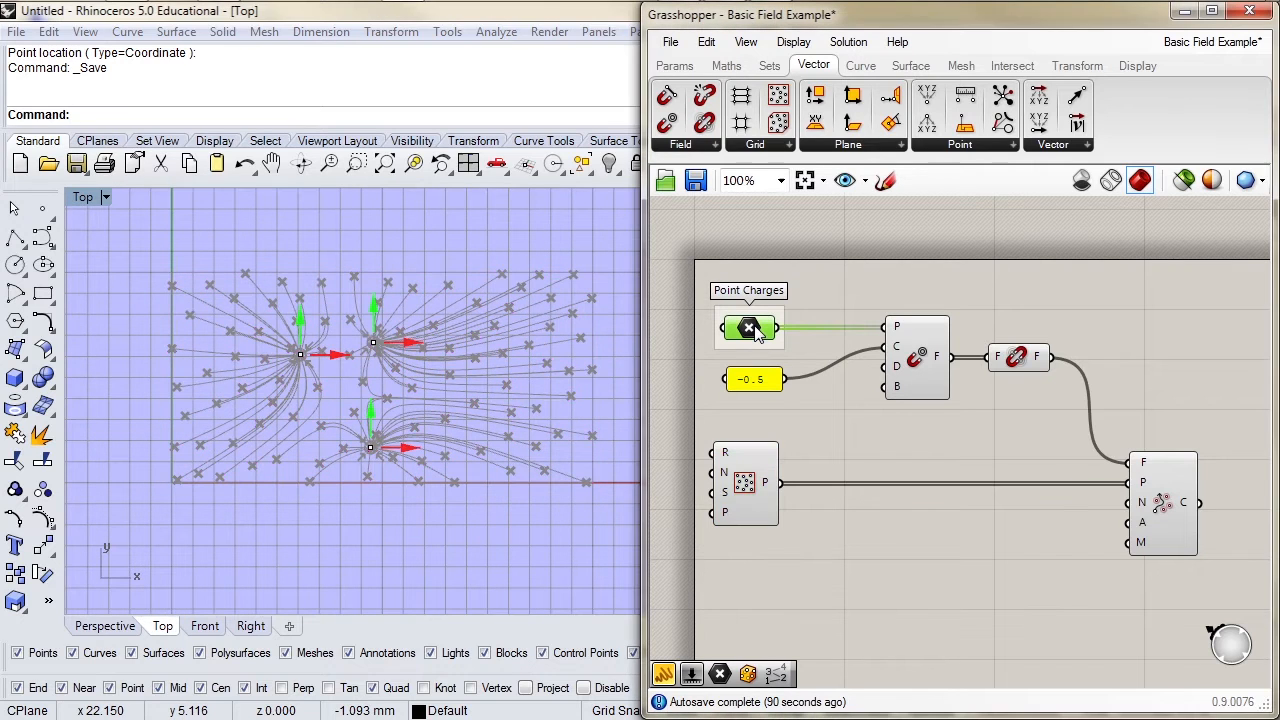
drag(388, 342, 433, 343)
click(817, 436)
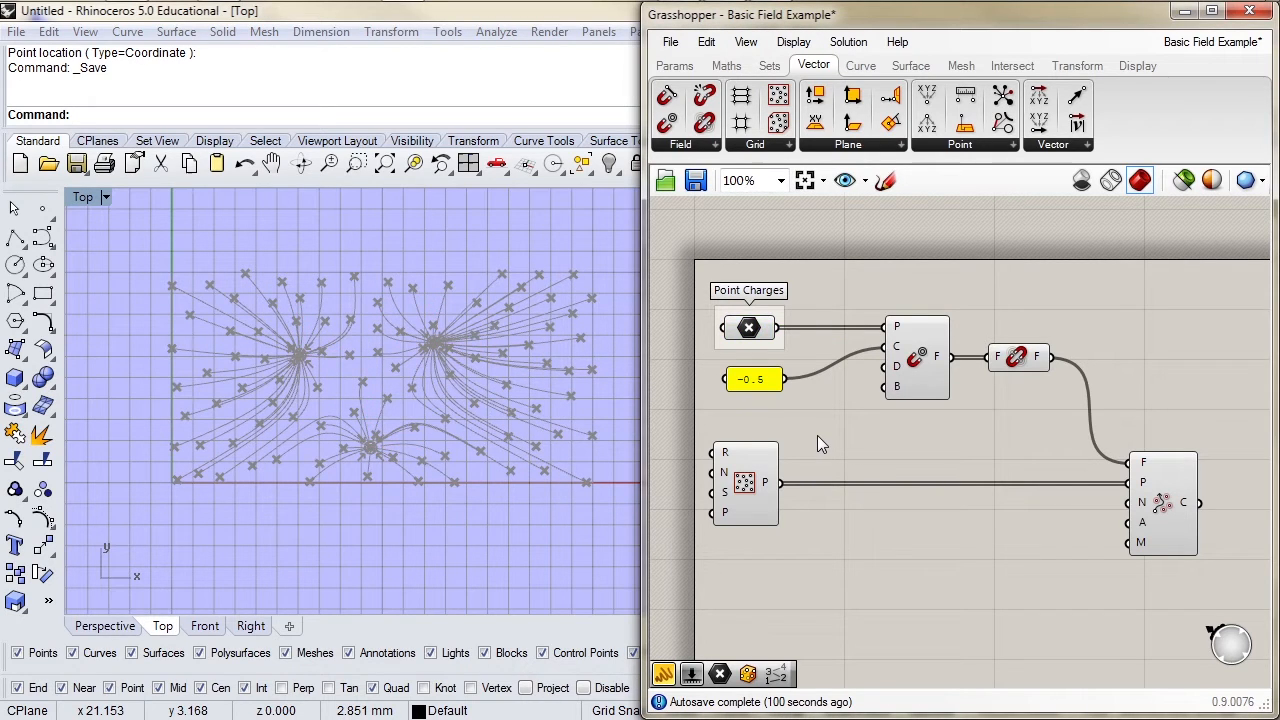
Start a new definition and place a Hexagonal grid component on the canvas
click(672, 44)
click(679, 65)
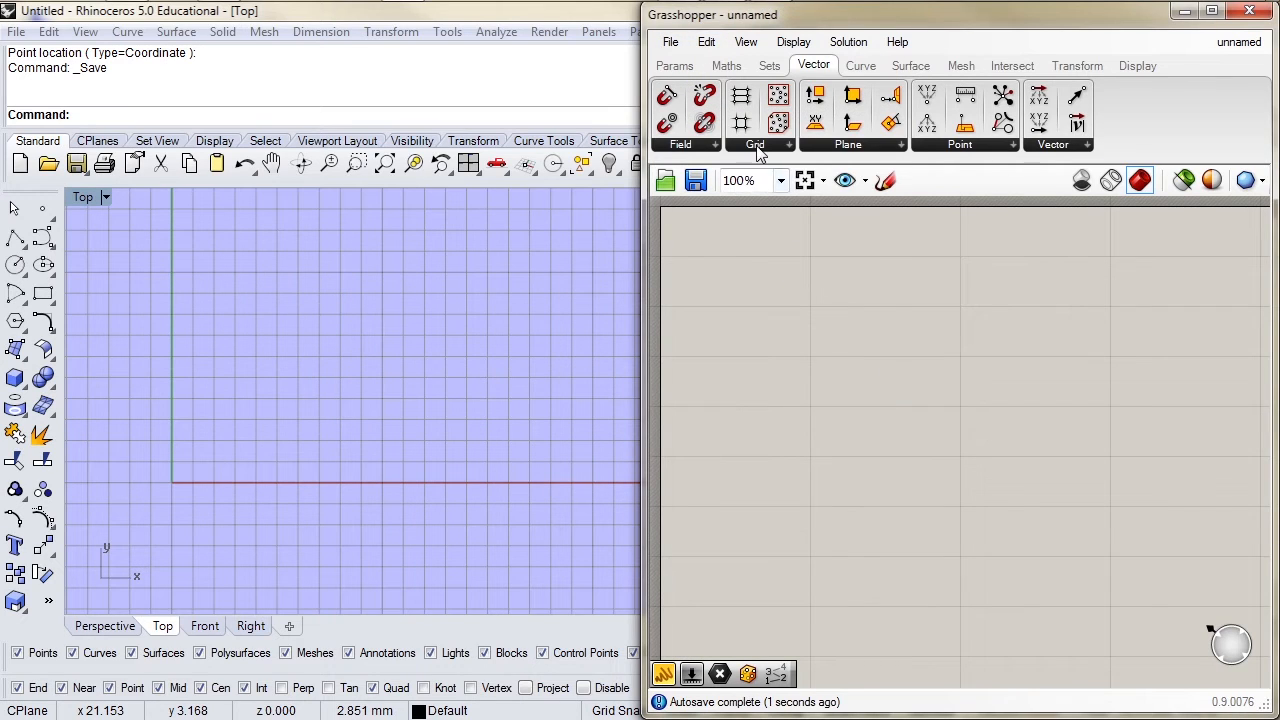
click(757, 146)
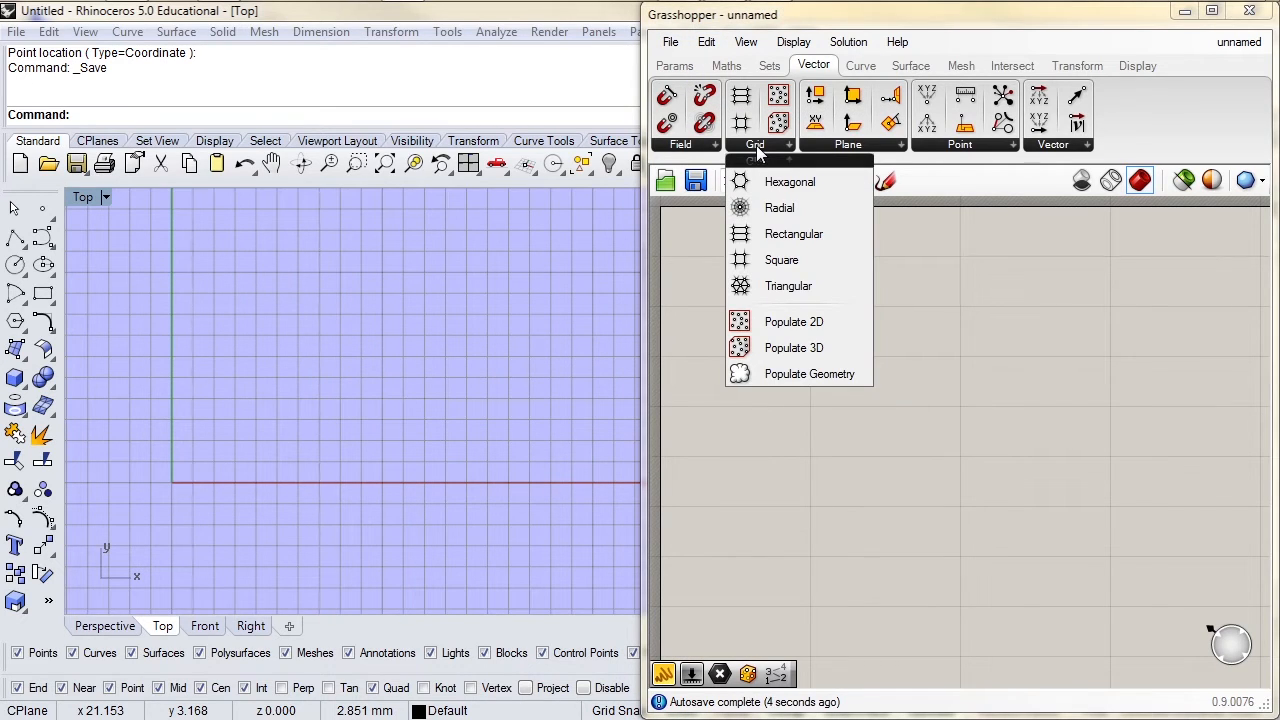
click(793, 187)
click(897, 358)
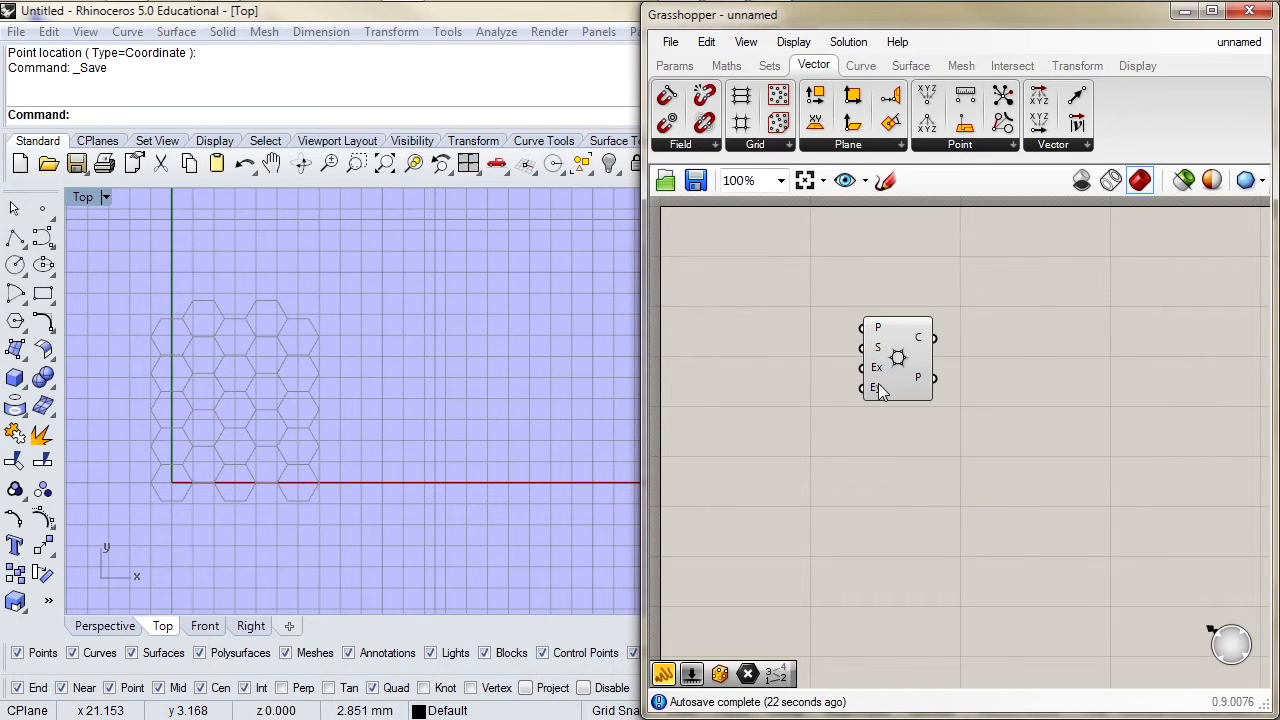
Add a 0<10 number slider, connect it to the hexagonal grid's Extent X input and set it to 6
double_click(742, 373)
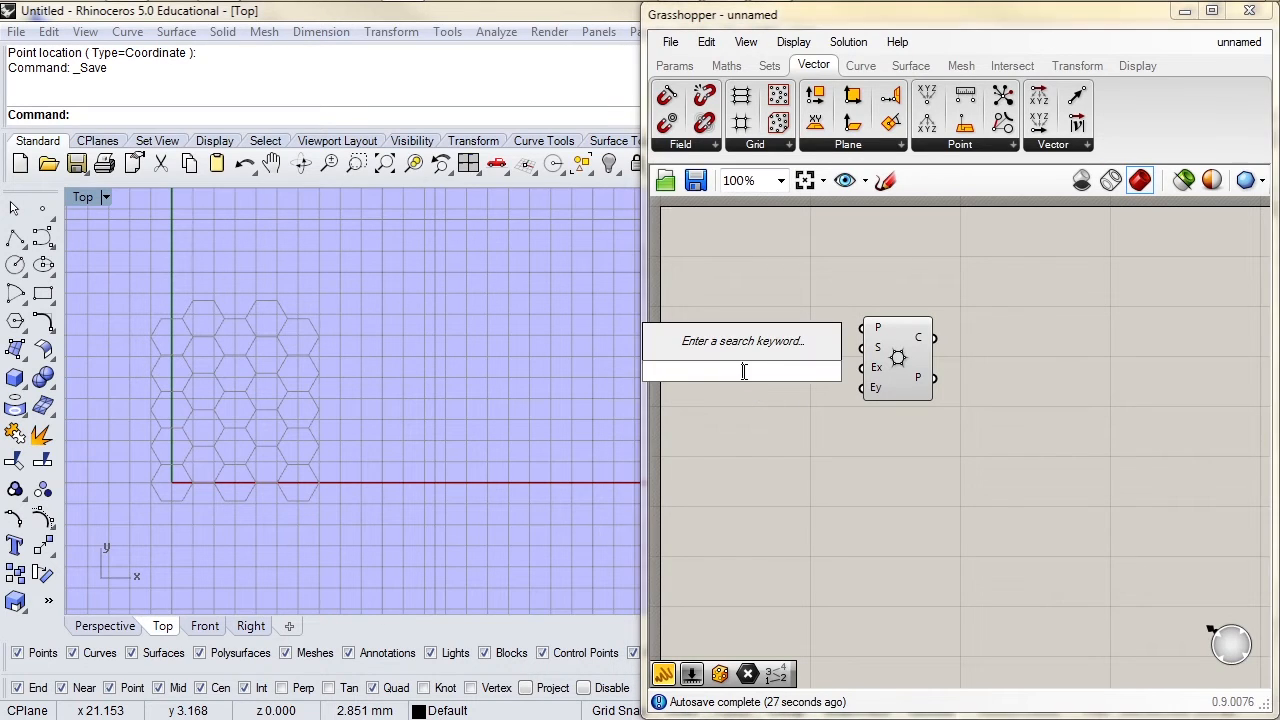
text(0<10)
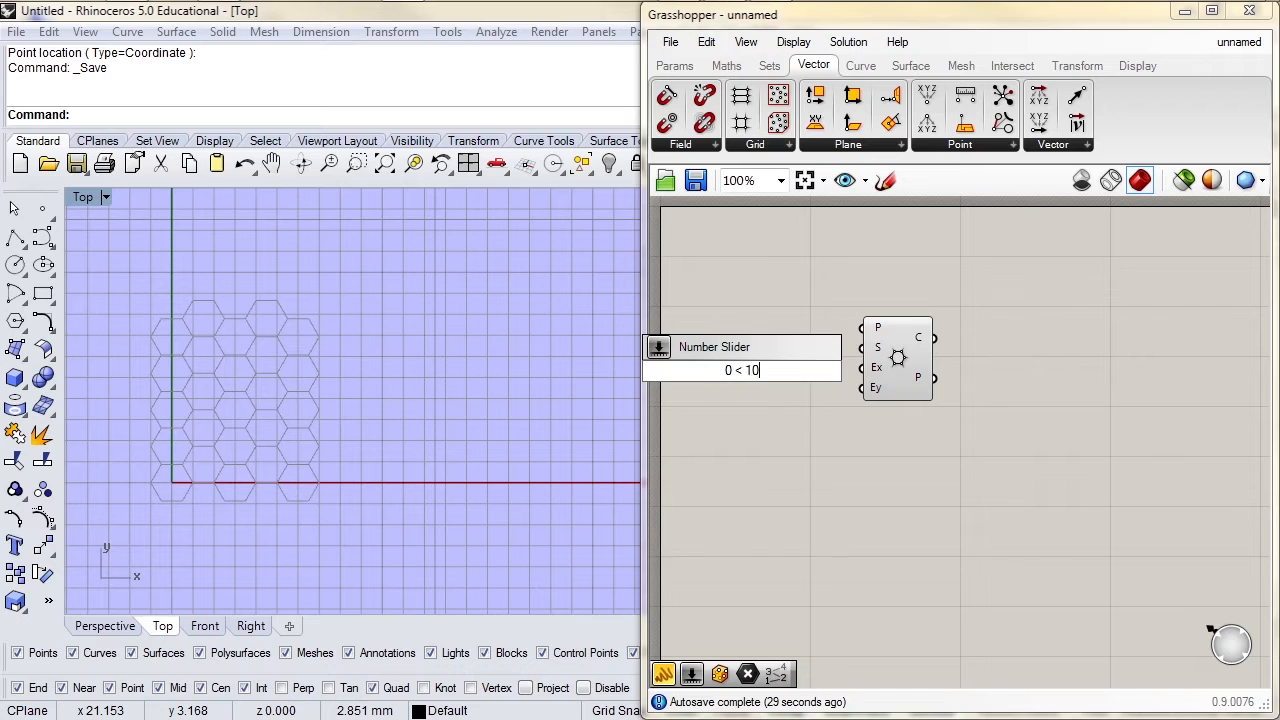
key(Return)
drag(824, 371, 862, 368)
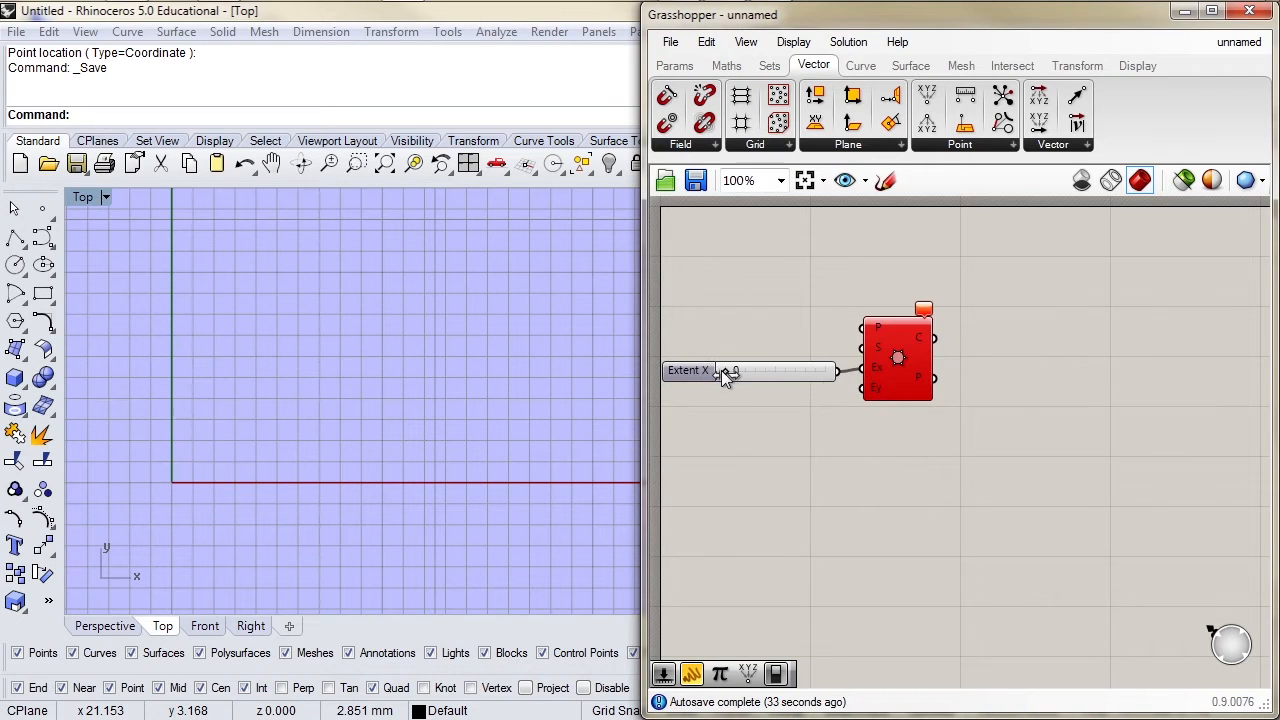
mouse_move(766, 373)
mouse_down()
mouse_move(824, 372)
mouse_move(785, 371)
mouse_up()
Duplicate the slider below the original, connect the copy to the grid's Extent Y input and set it to 4
drag(692, 373, 691, 394)
key(ctrl+c)
key(ctrl+v)
drag(842, 391, 862, 388)
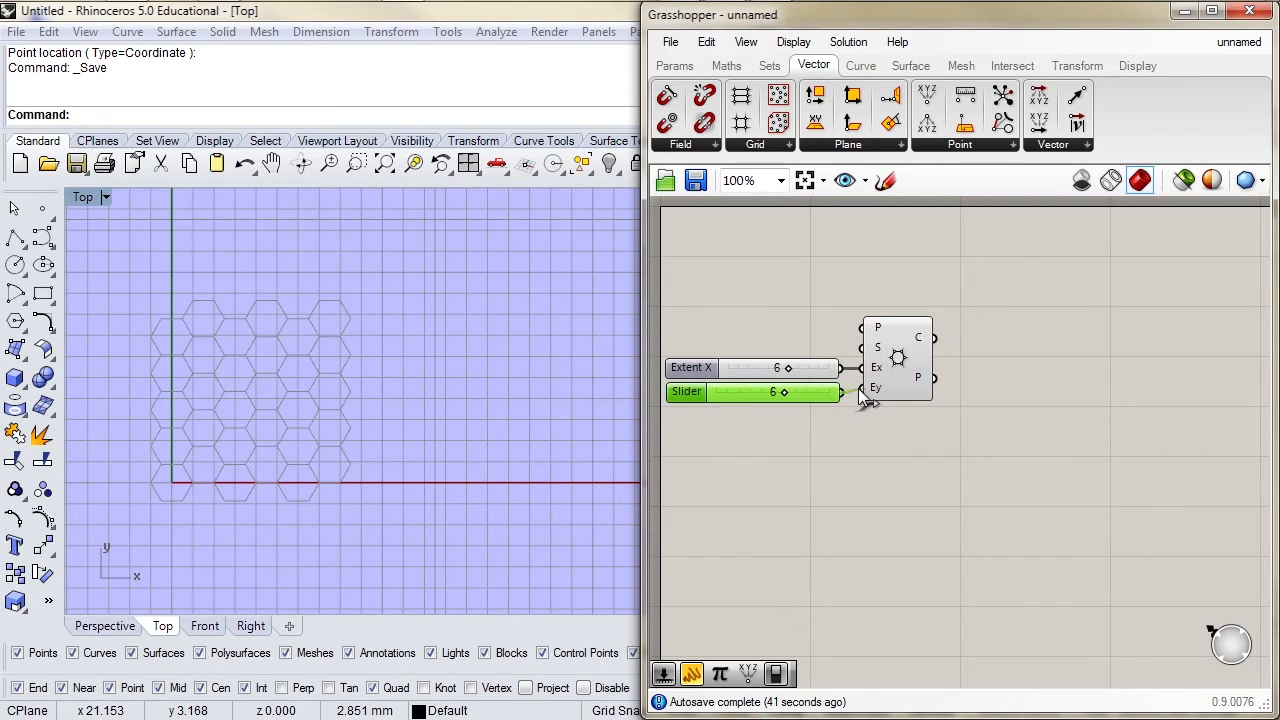
mouse_move(785, 394)
mouse_down()
mouse_move(803, 393)
mouse_move(768, 398)
mouse_up()
Place a Point parameter beside the hexagonal grid and feed it from the grid's P output
mouse_move(918, 350)
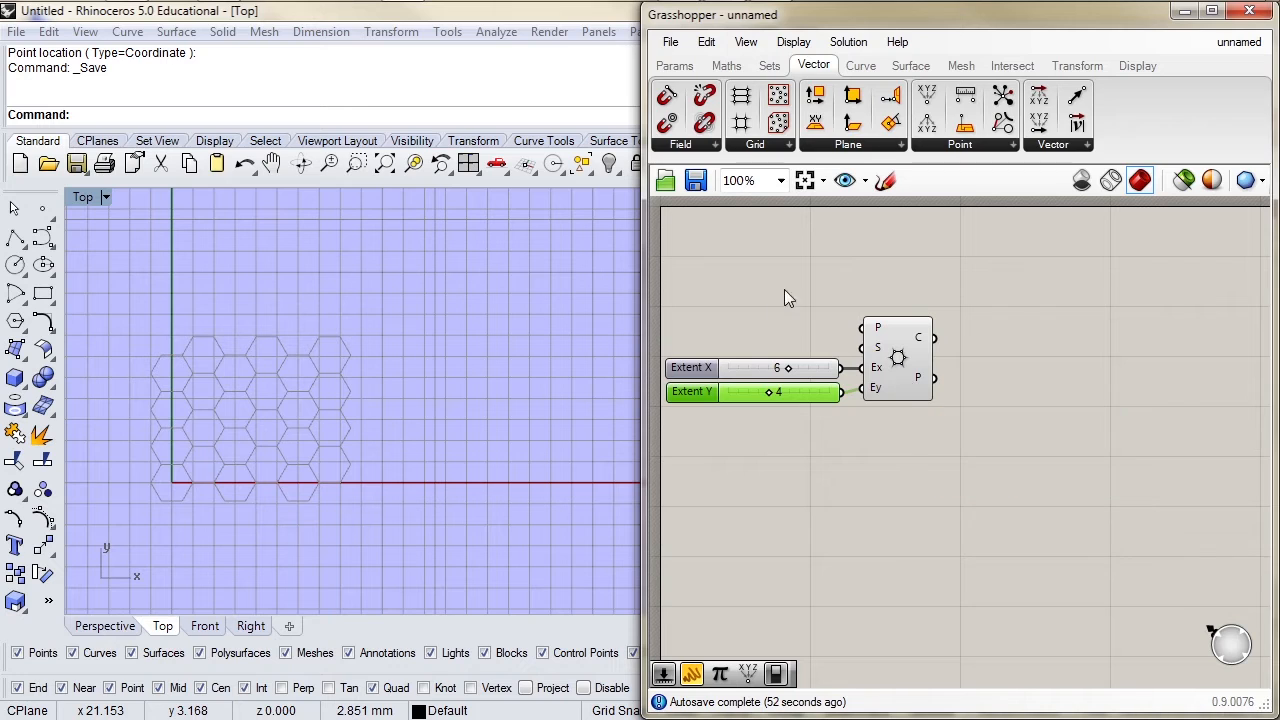
click(674, 65)
click(697, 148)
drag(700, 181, 1006, 380)
drag(918, 378, 986, 383)
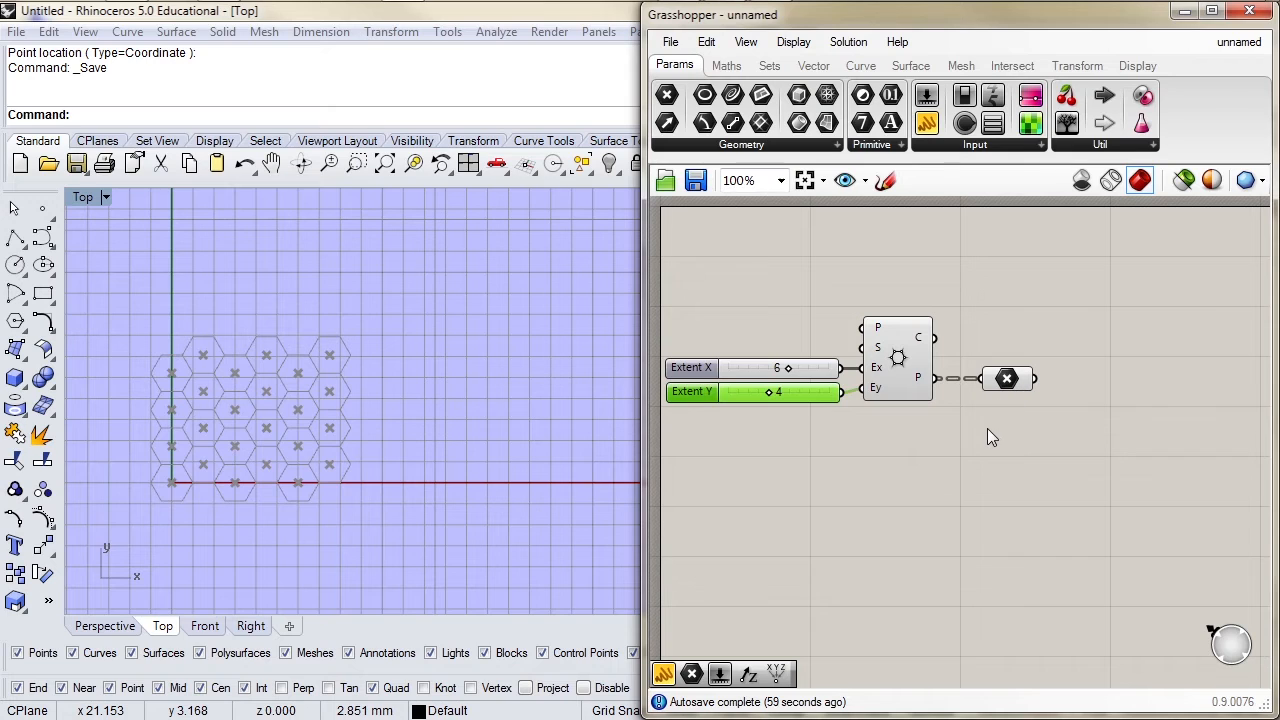
click(1020, 379)
drag(1022, 386, 1037, 386)
click(983, 418)
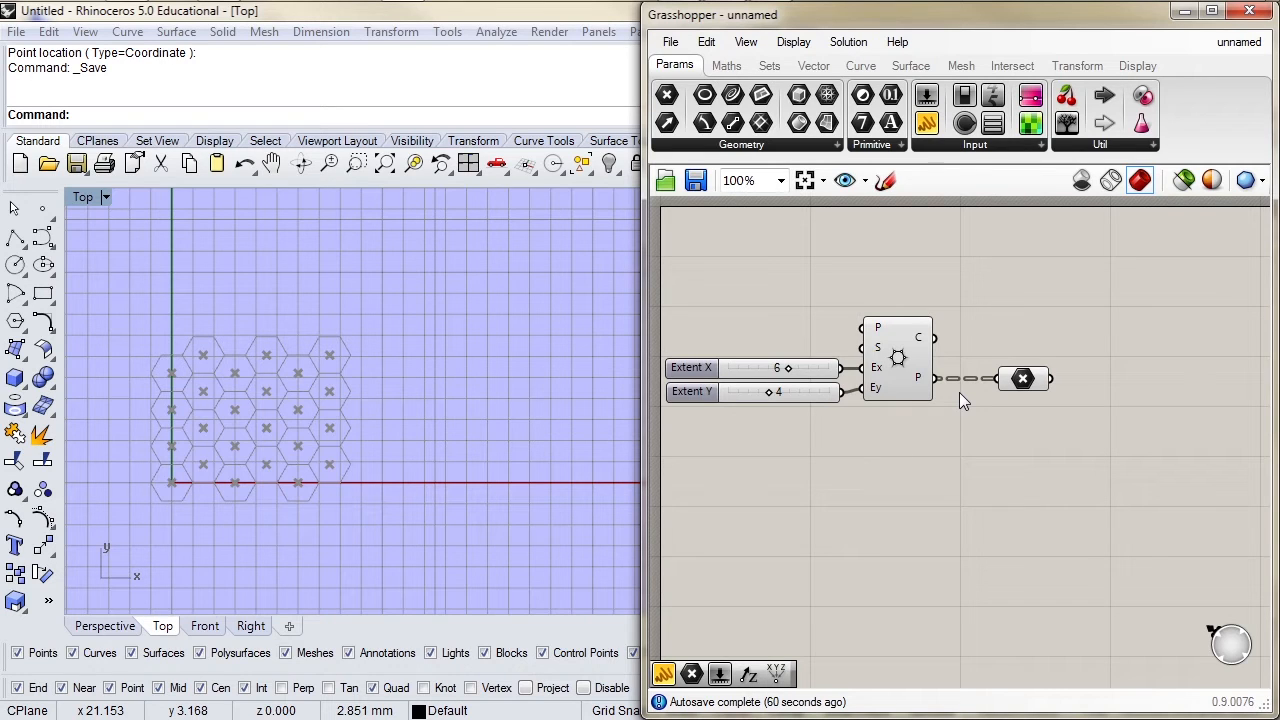
Turn off the preview of the hexagonal grid and its Point parameter
click(915, 356)
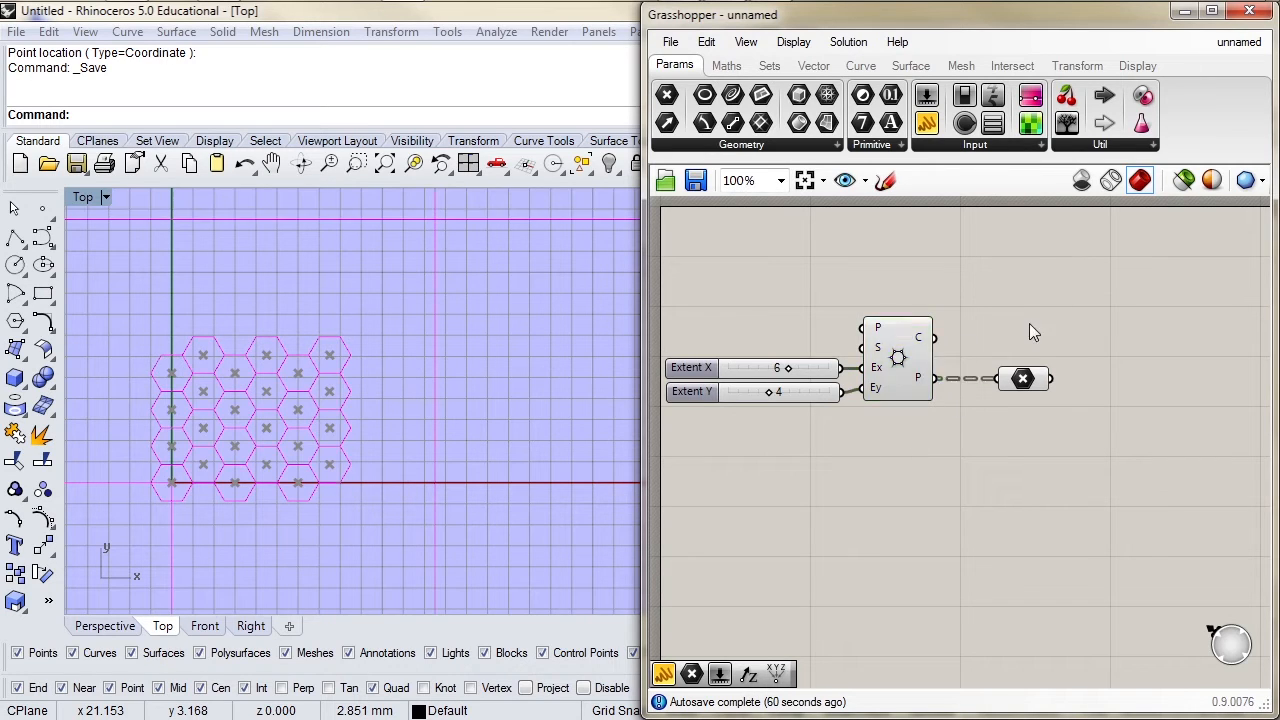
right_click(897, 270)
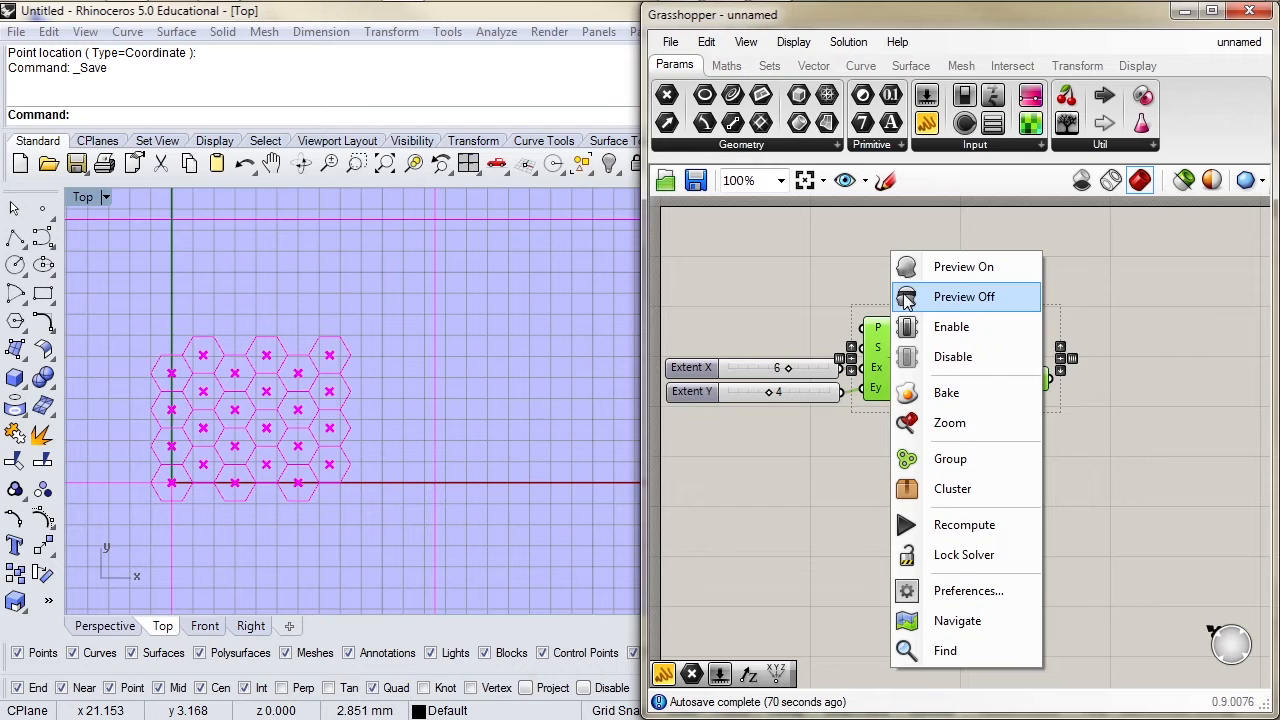
click(905, 297)
Place a Populate 2D component on empty canvas below the hexagonal grid components
click(769, 66)
click(815, 67)
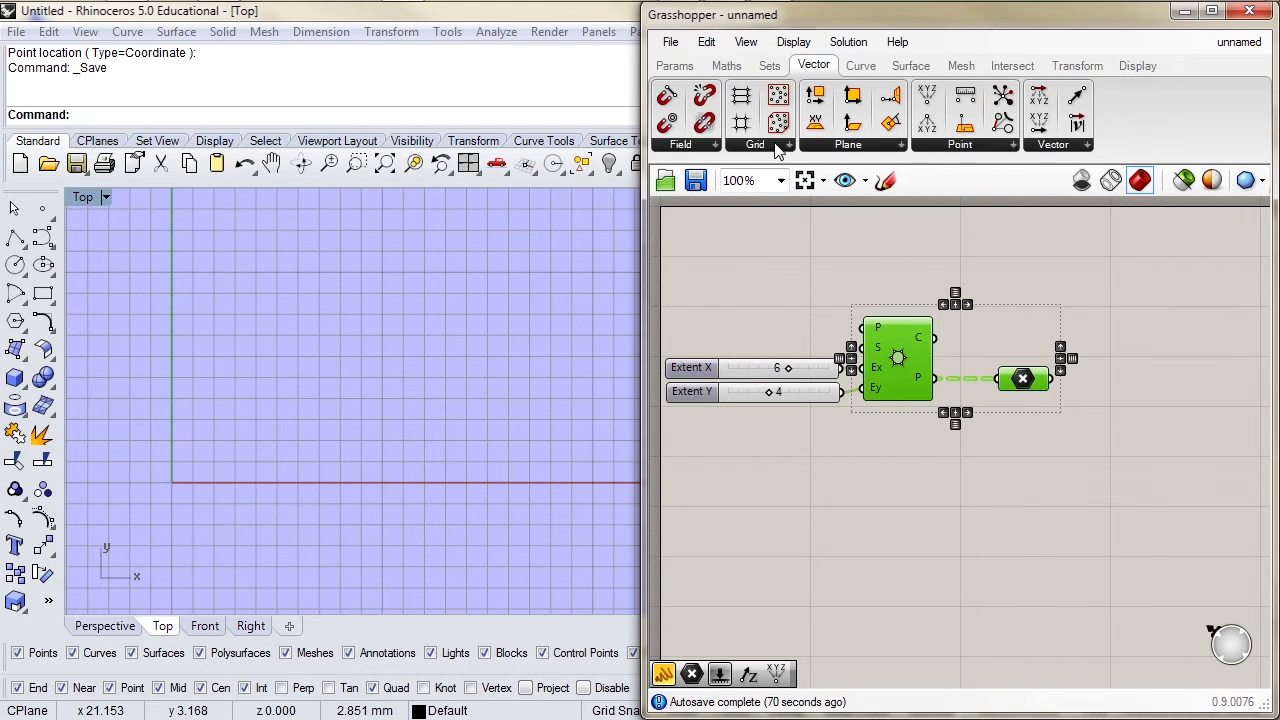
click(780, 146)
click(794, 322)
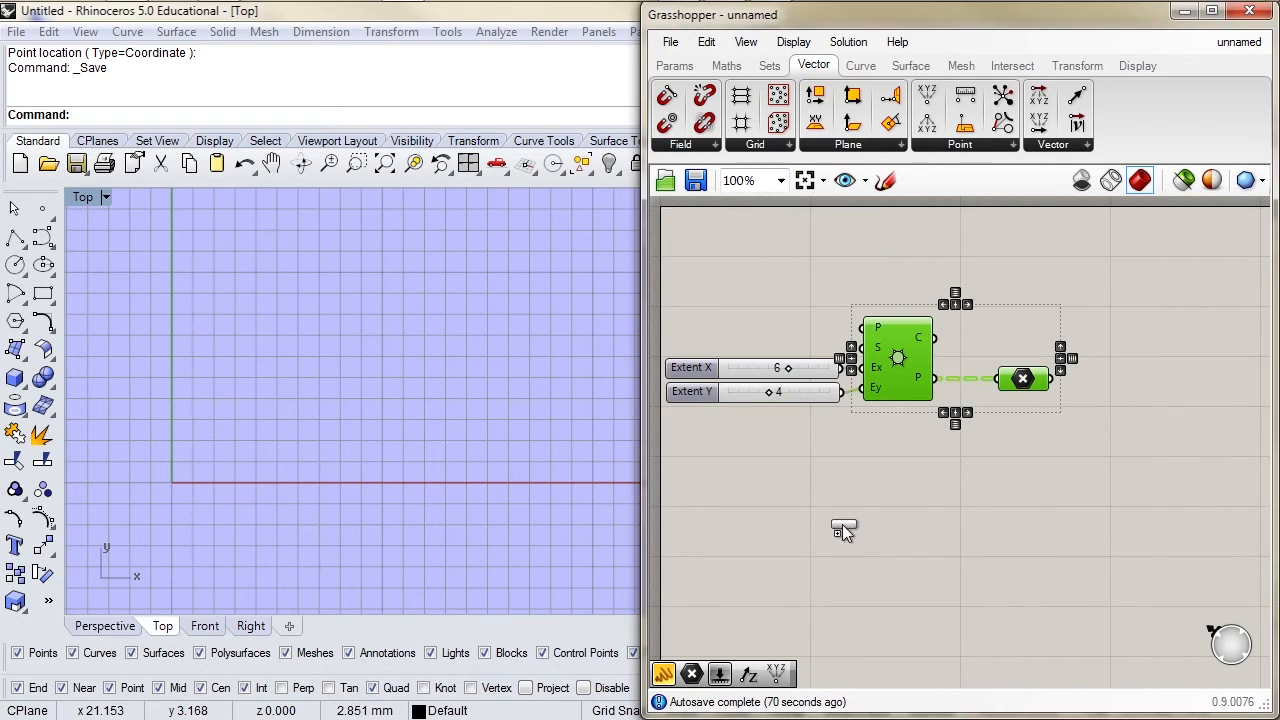
click(890, 540)
right_drag(942, 572, 946, 343)
drag(918, 317, 920, 340)
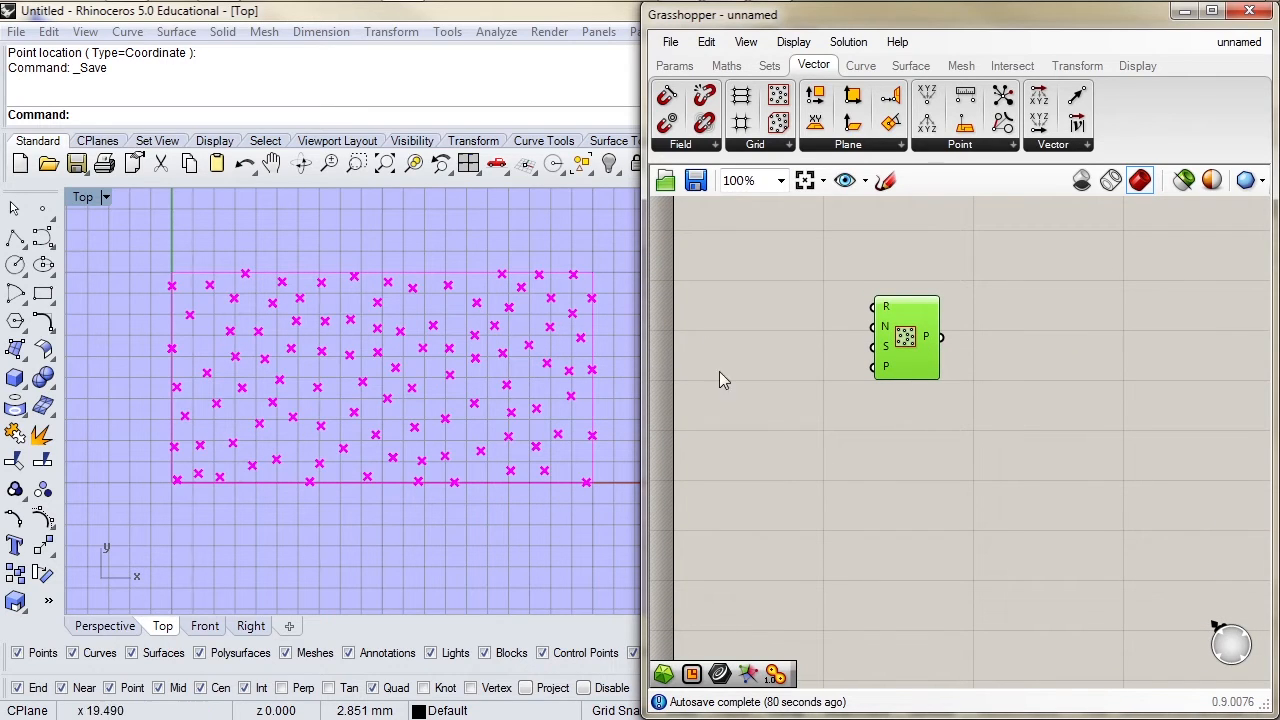
Set the seed (S) input of the Populate 2D component to 25
mouse_move(888, 352)
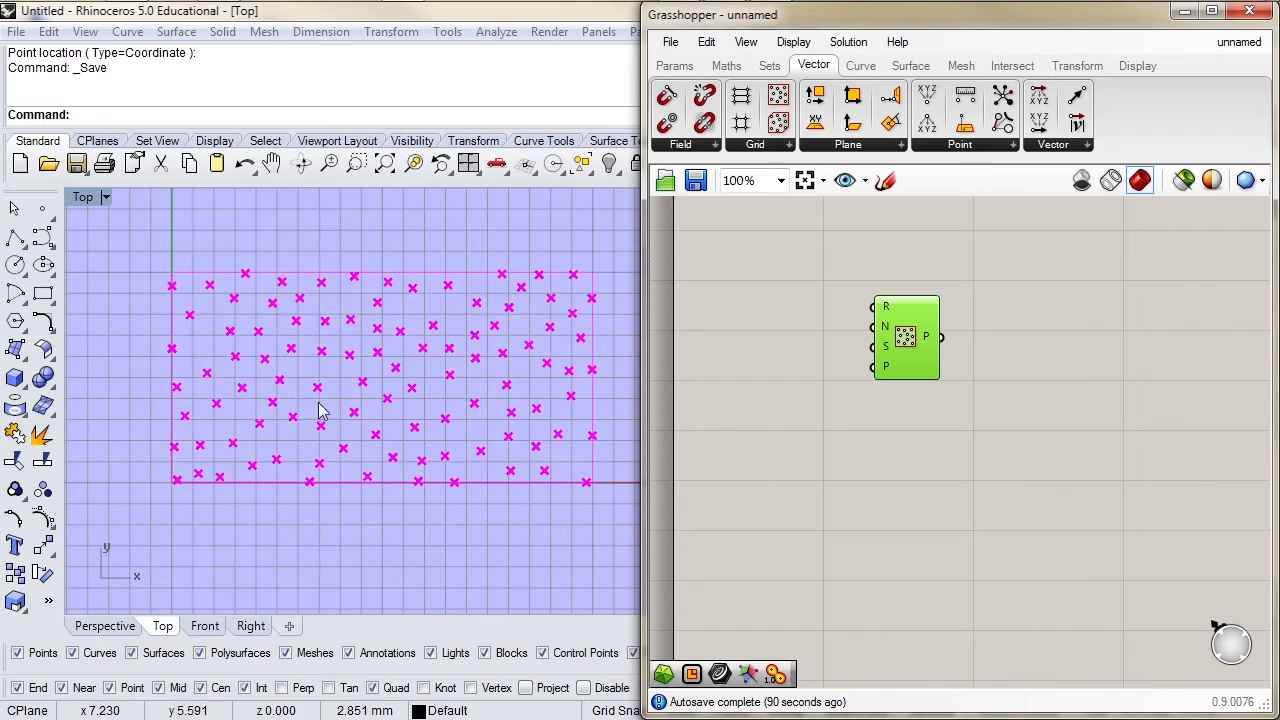
right_click(885, 349)
mouse_move(922, 550)
click(816, 551)
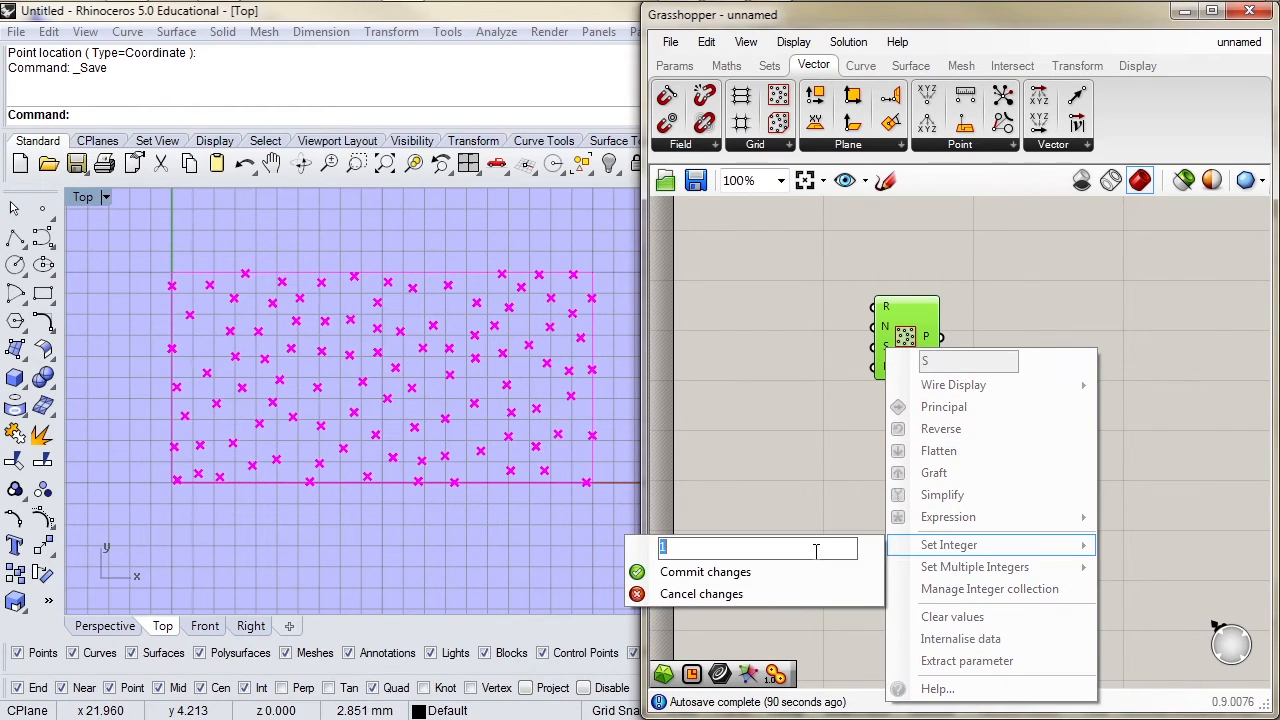
text(25)
click(812, 574)
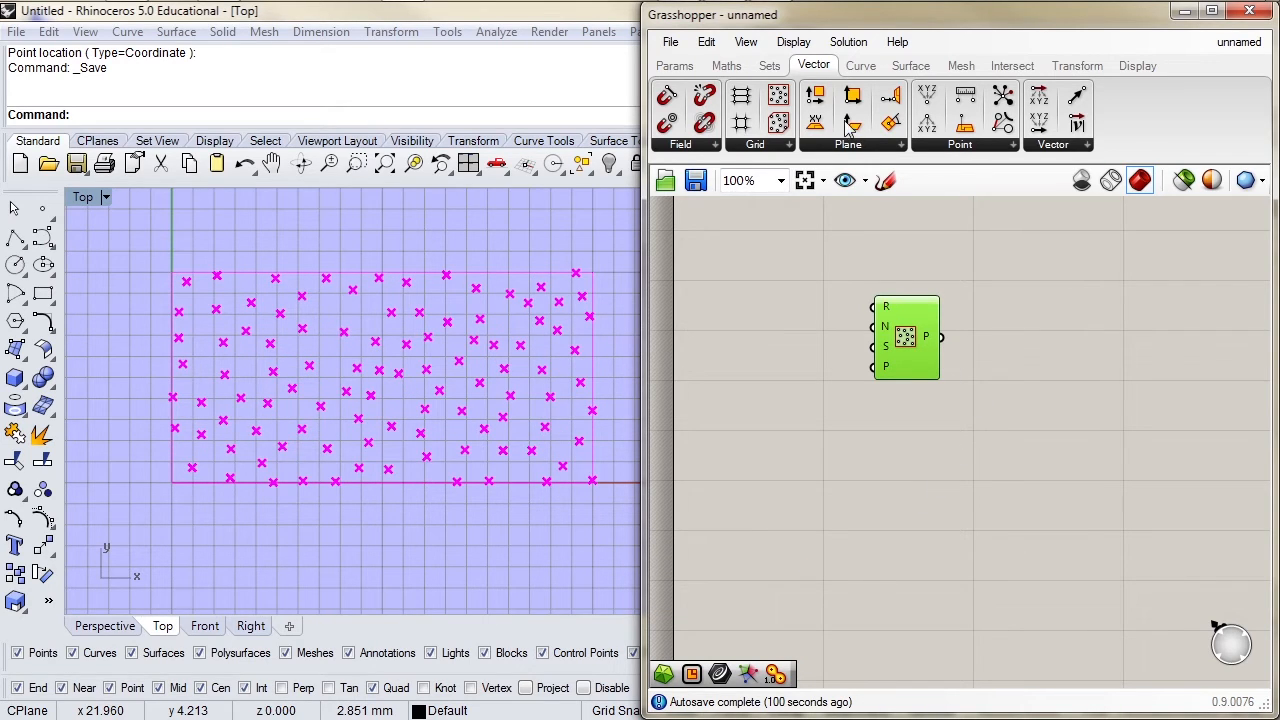
Look through the Plane and Point components and place a Closest Point component beside Populate 2D
click(877, 148)
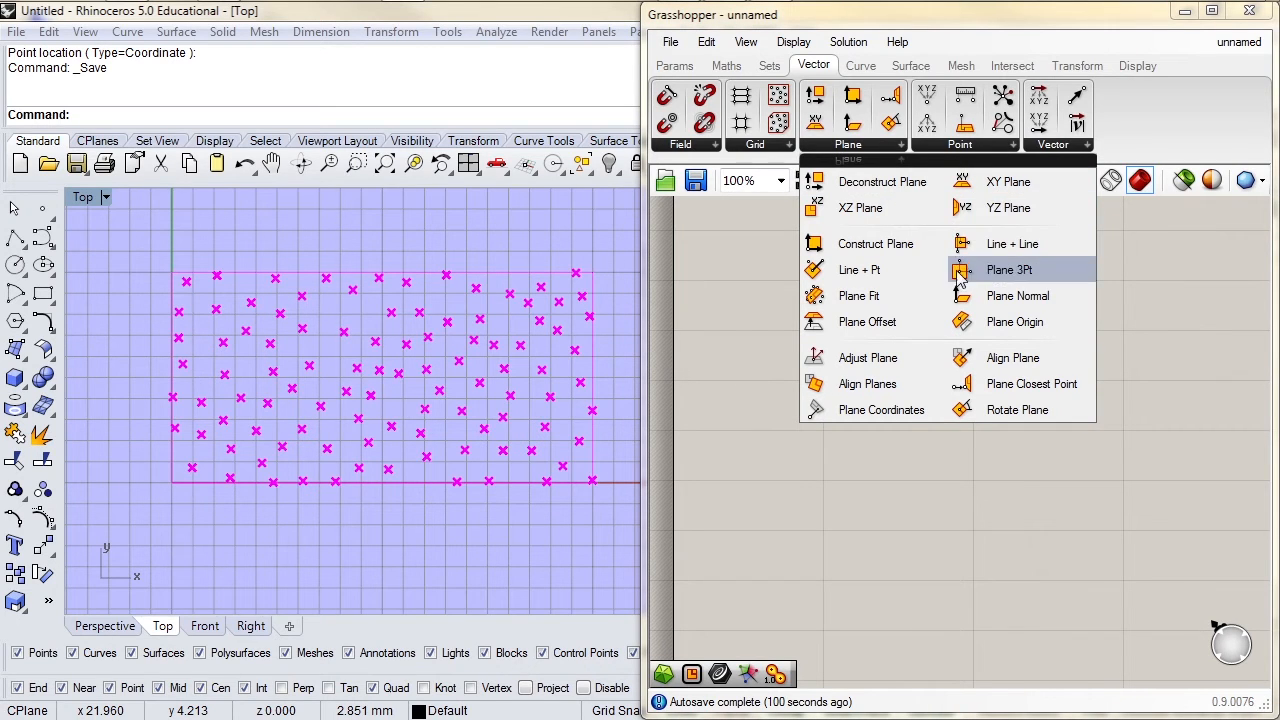
click(984, 147)
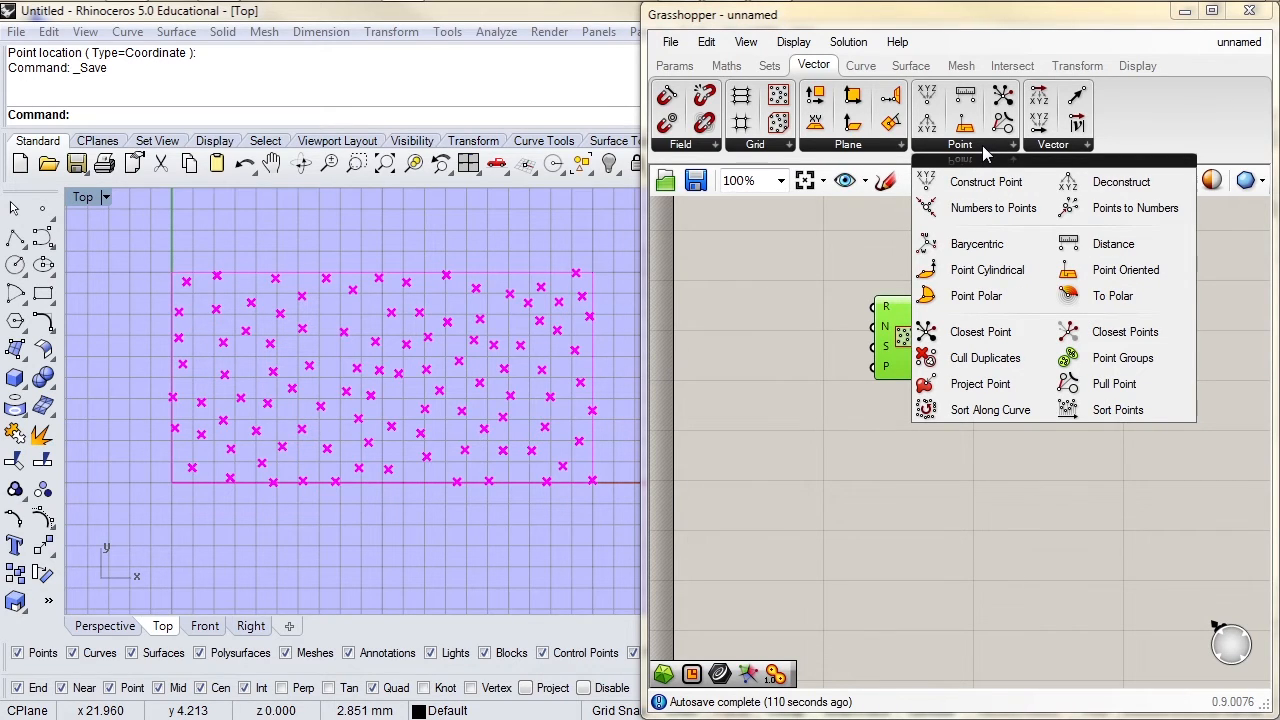
click(979, 341)
click(1048, 300)
click(910, 269)
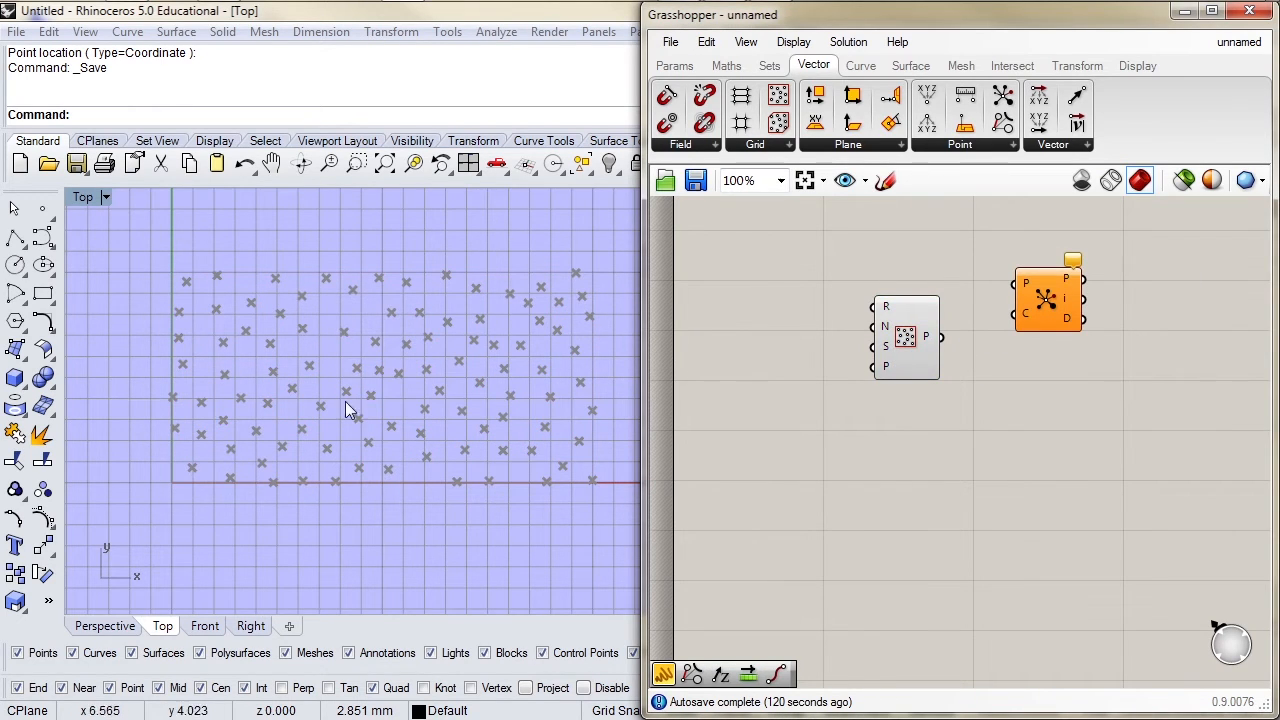
Add a Point parameter above Populate 2D and set it to one point picked among the populated points in the Perspective viewport
click(123, 625)
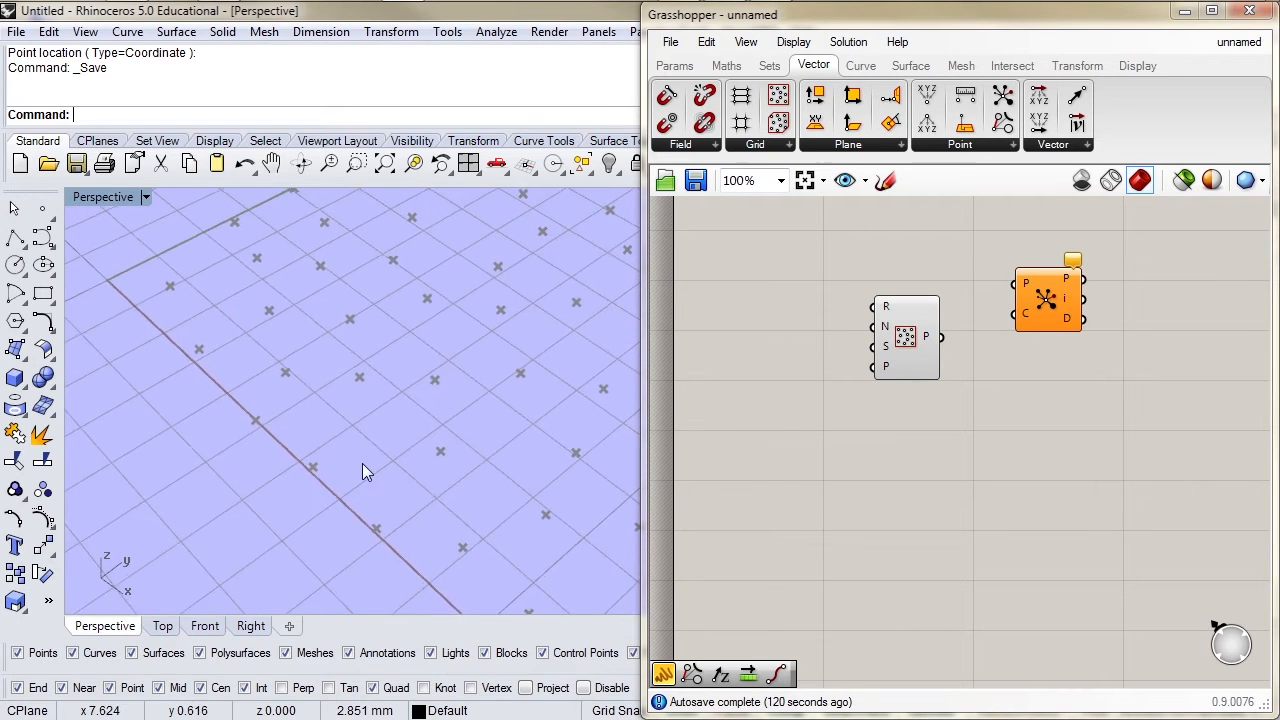
scroll(610, 425, down, 4)
scroll(586, 472, up, 7)
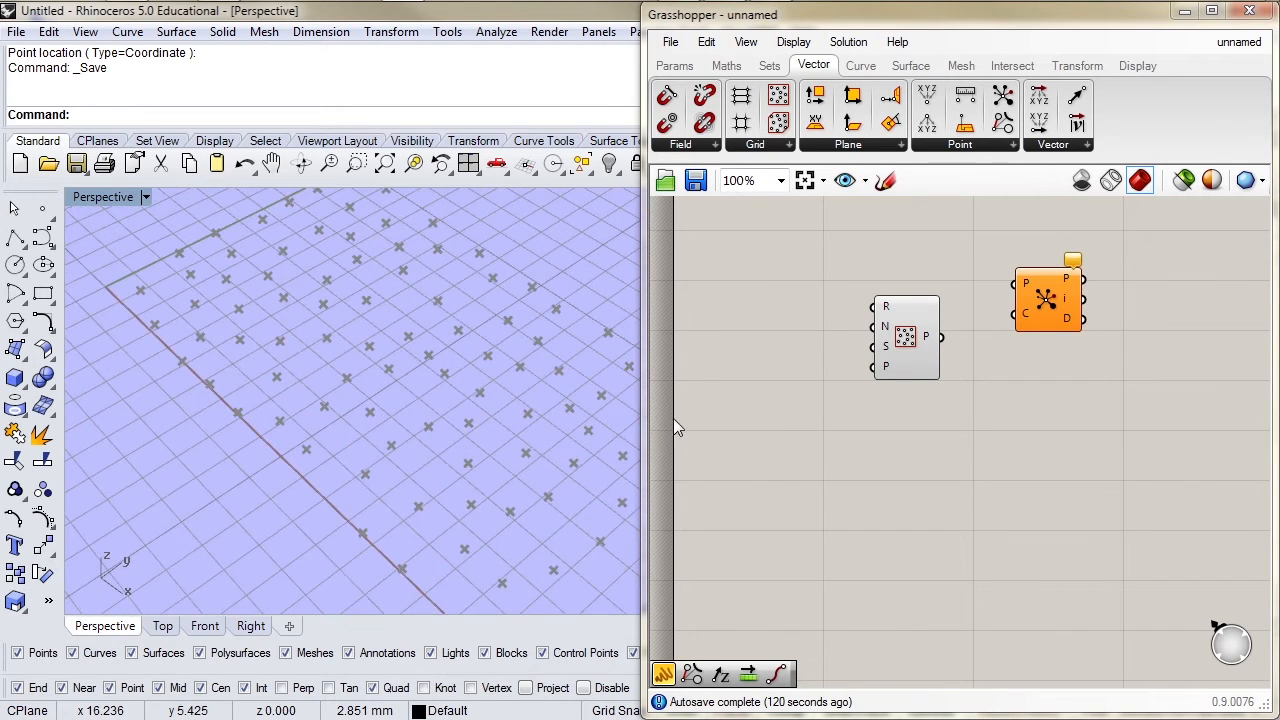
click(674, 65)
click(707, 146)
drag(690, 177, 897, 253)
right_click(897, 257)
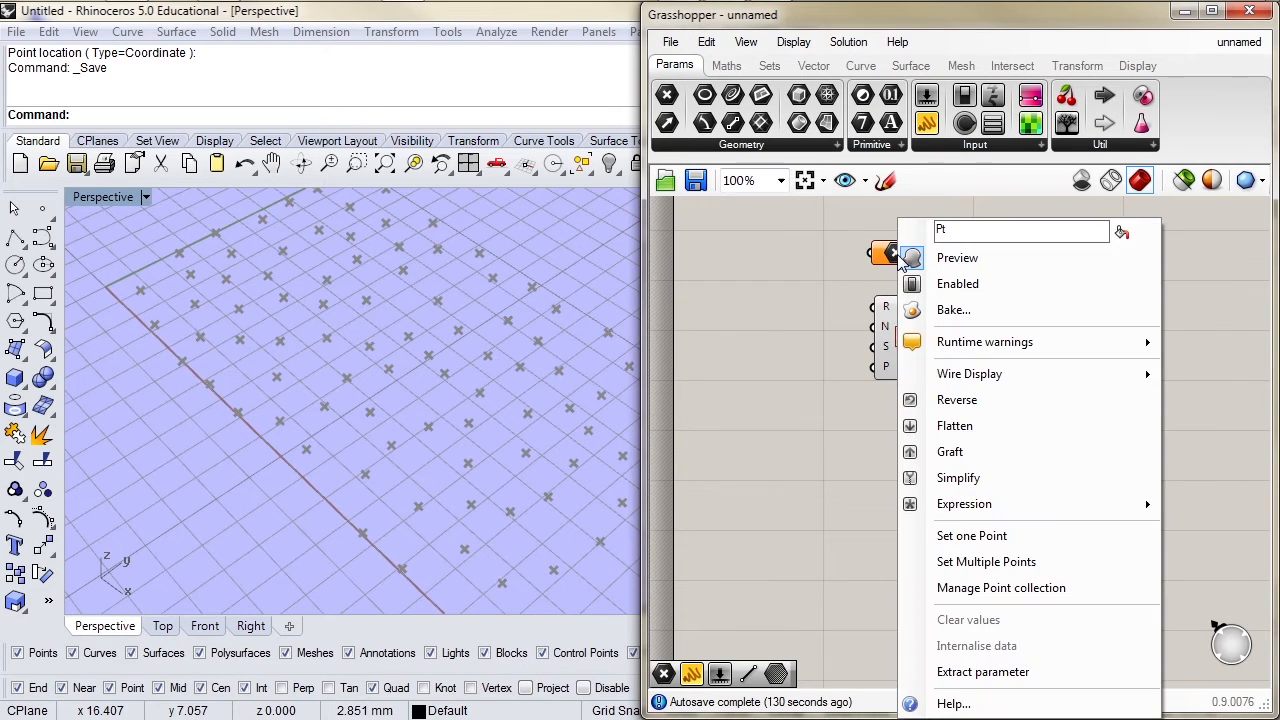
click(965, 537)
click(334, 357)
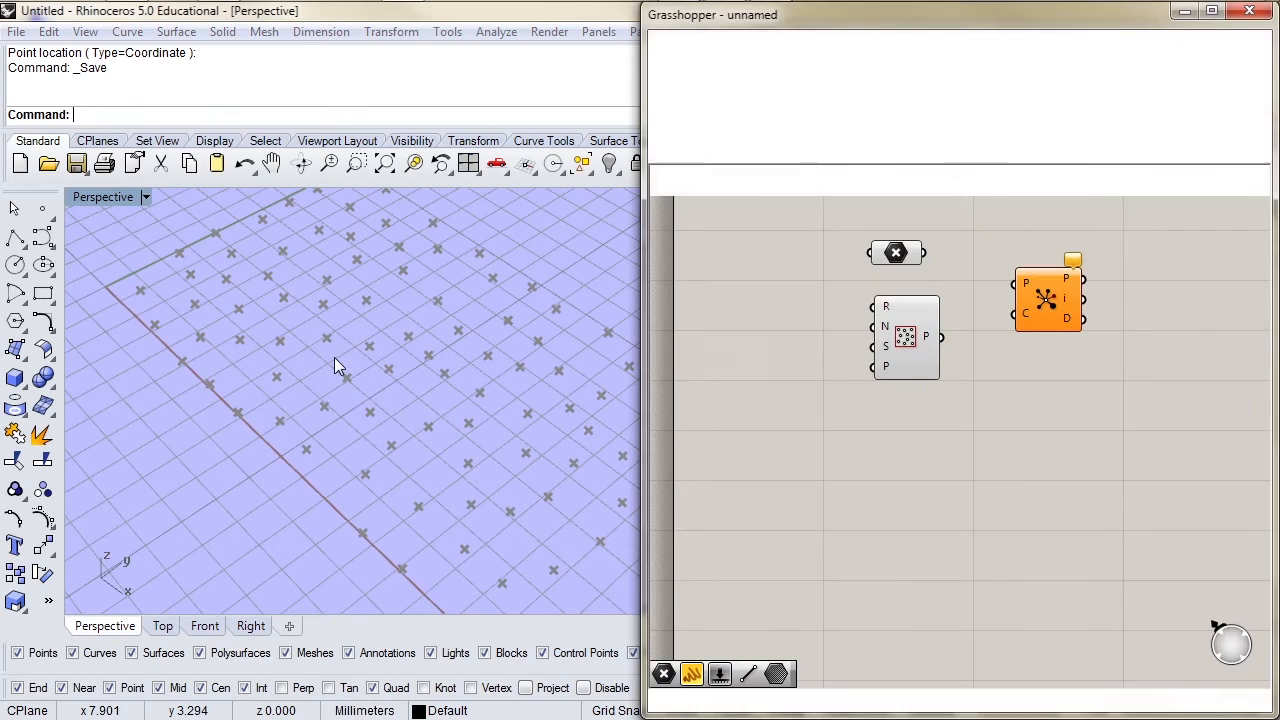
click(897, 254)
drag(897, 252, 905, 254)
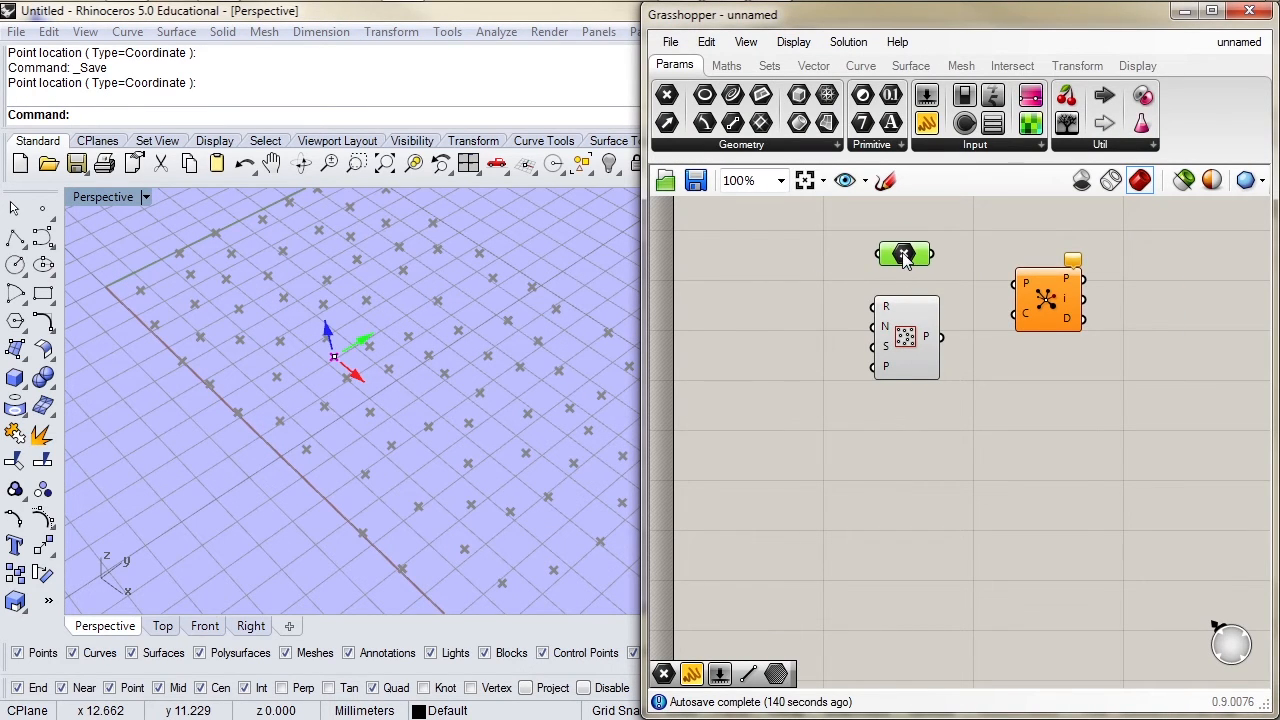
Check the Gumballs display option and move the picked point slightly along the negative Y axis with its gumball
click(747, 43)
click(747, 43)
click(793, 42)
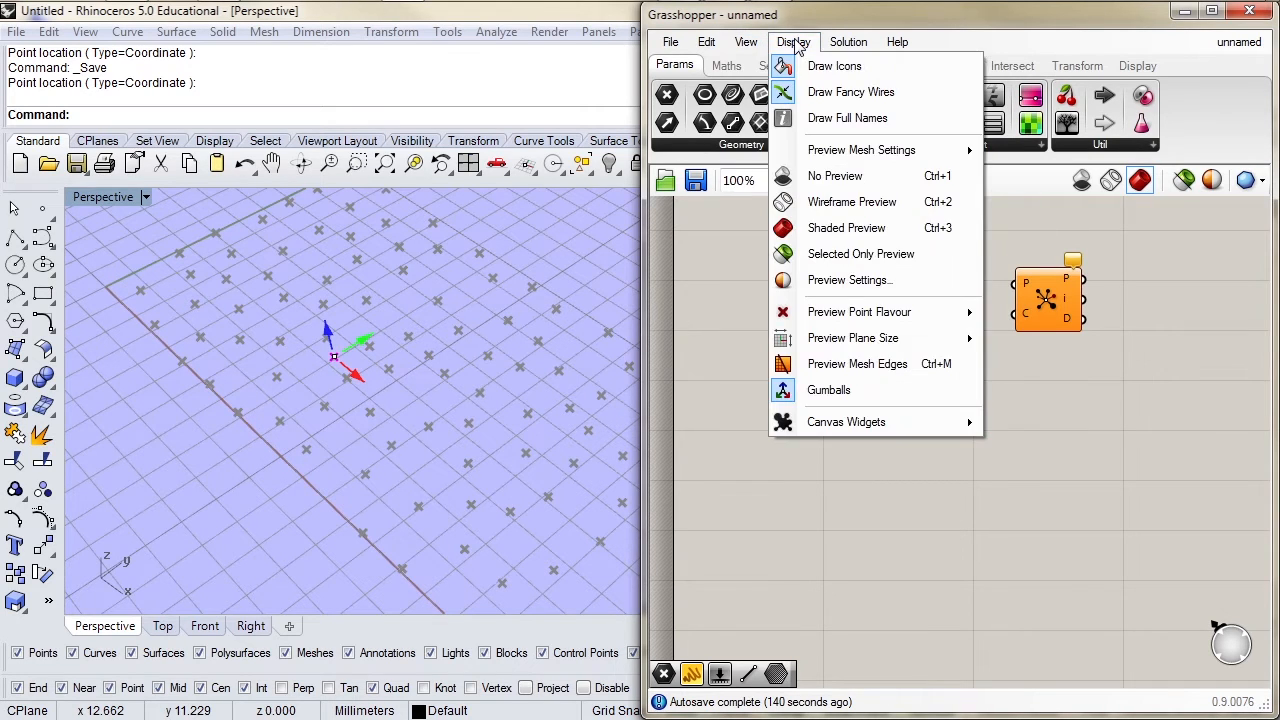
click(828, 391)
click(729, 267)
click(905, 255)
mouse_move(361, 343)
mouse_down()
mouse_move(441, 287)
mouse_move(342, 348)
mouse_up()
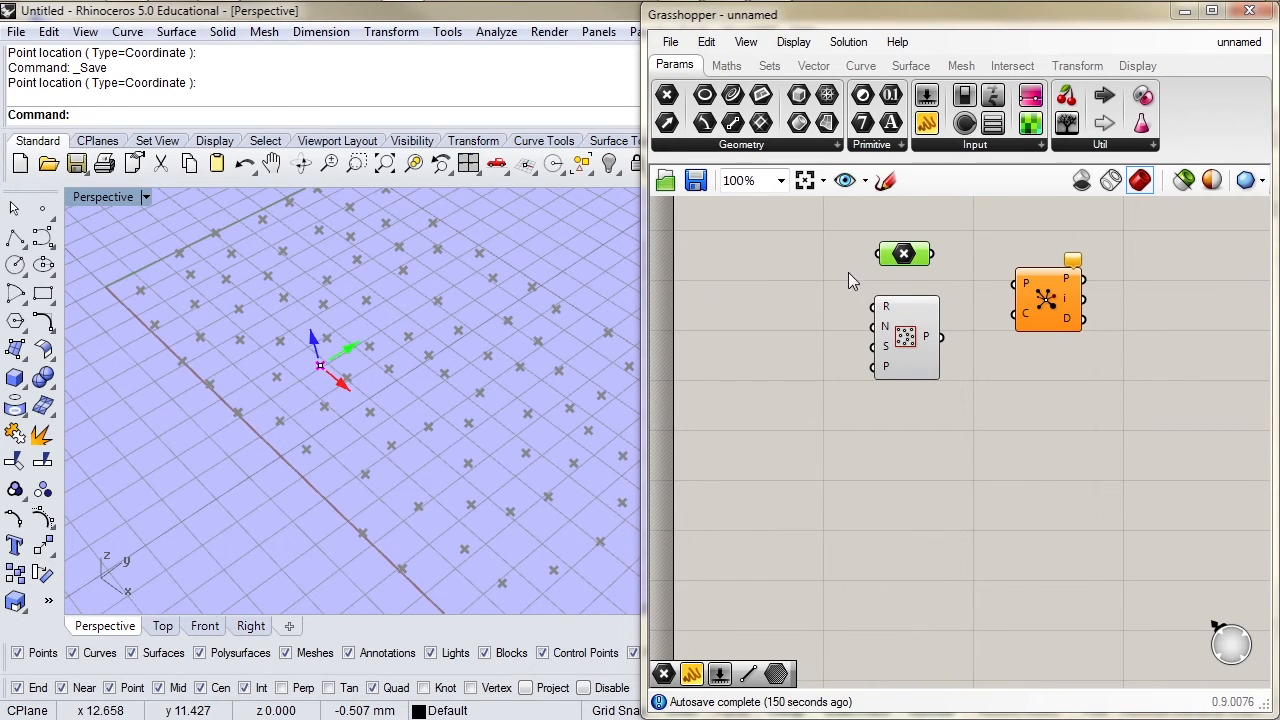
Wire the Point parameter into the P input of Closest Point and the Populate 2D points into its C input
drag(932, 254, 1014, 284)
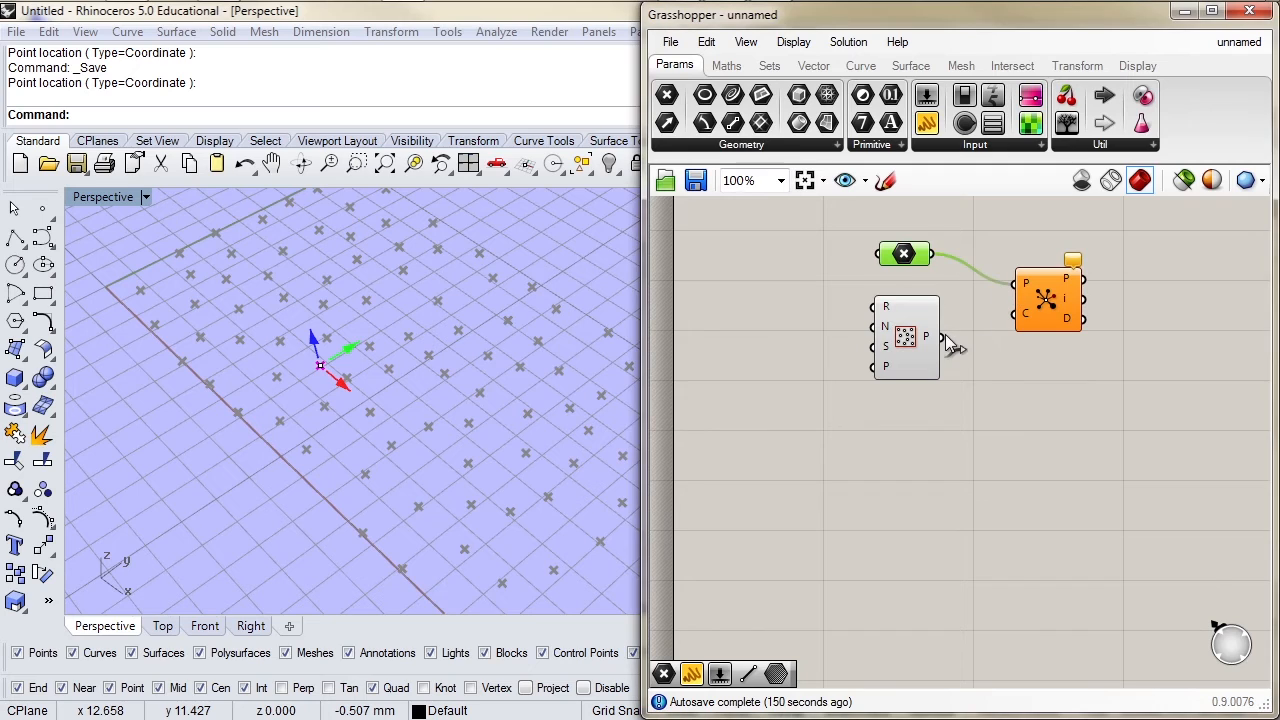
drag(939, 338, 1016, 314)
mouse_move(1025, 290)
mouse_move(1027, 315)
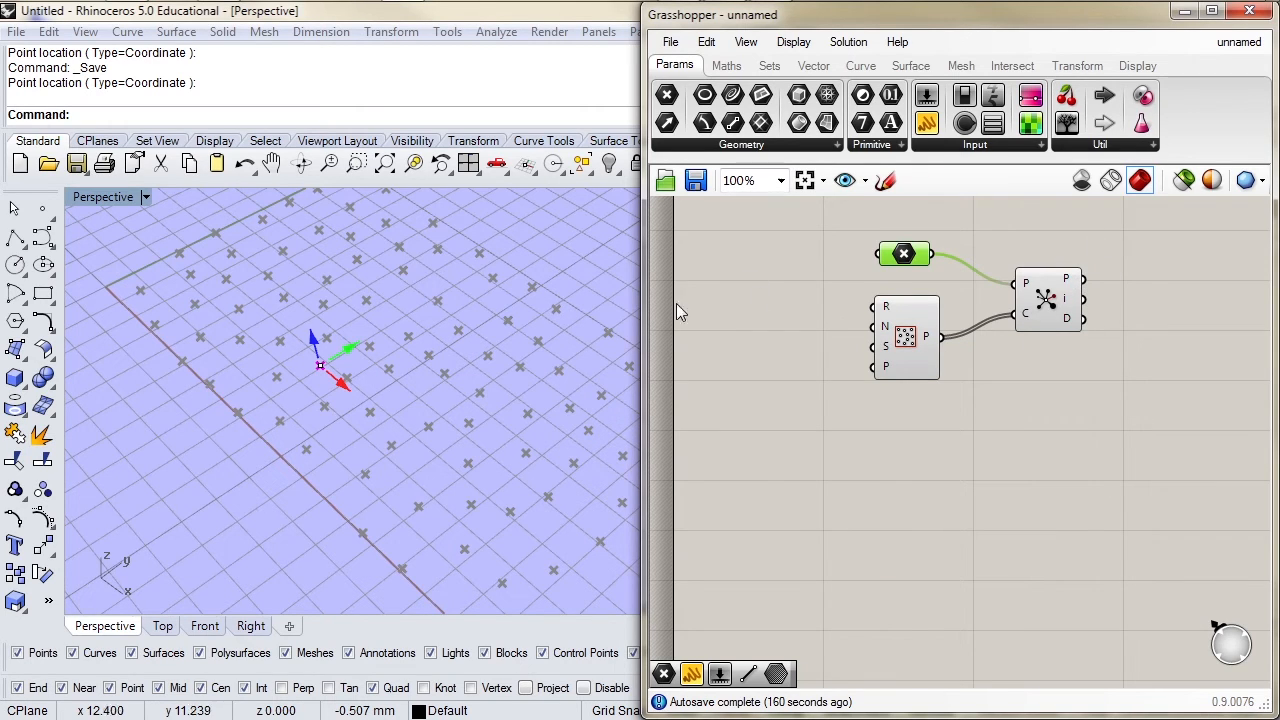
Highlight the populated points and the reference point in turn, and shift the Point parameter slightly higher above Populate 2D
click(915, 345)
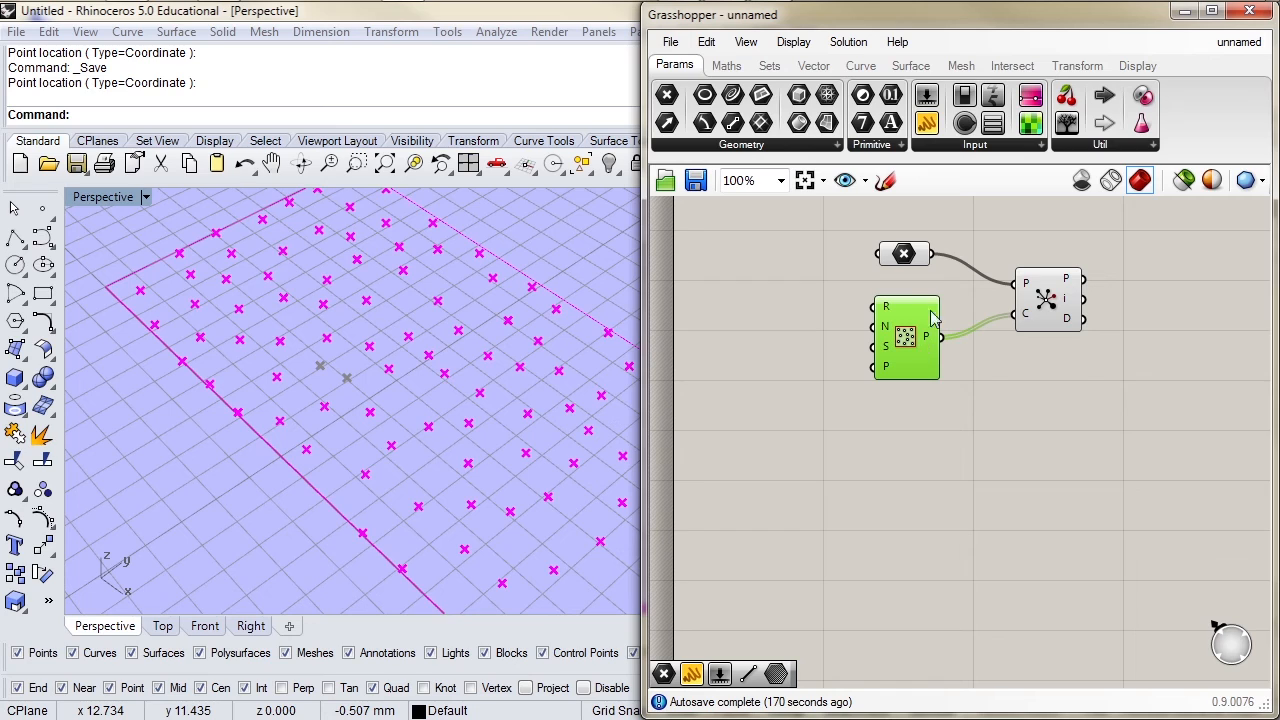
click(903, 255)
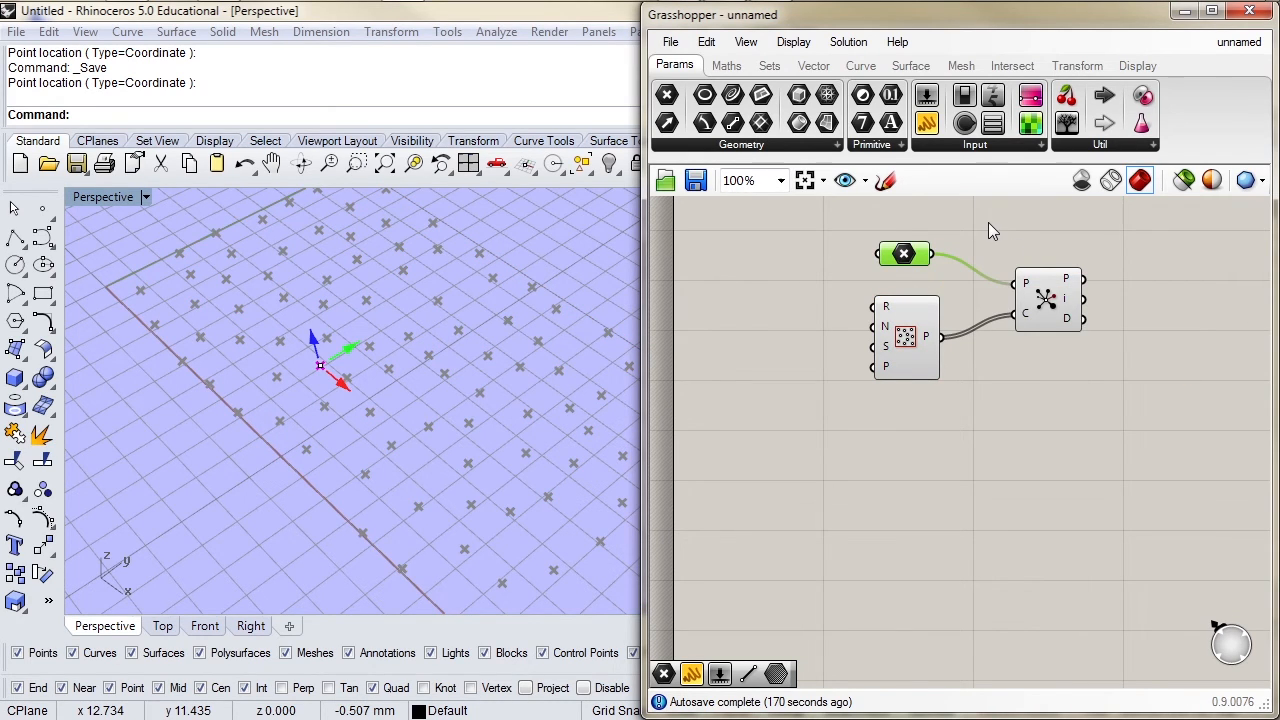
drag(890, 257, 893, 240)
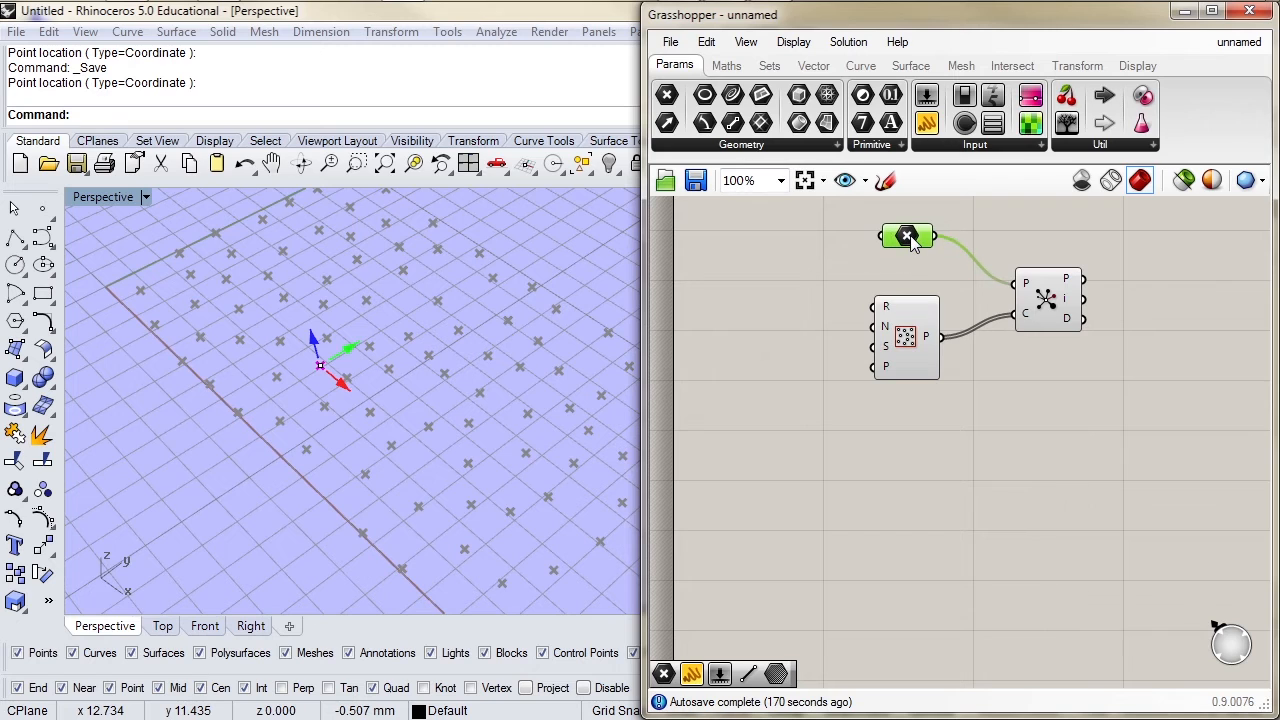
click(908, 325)
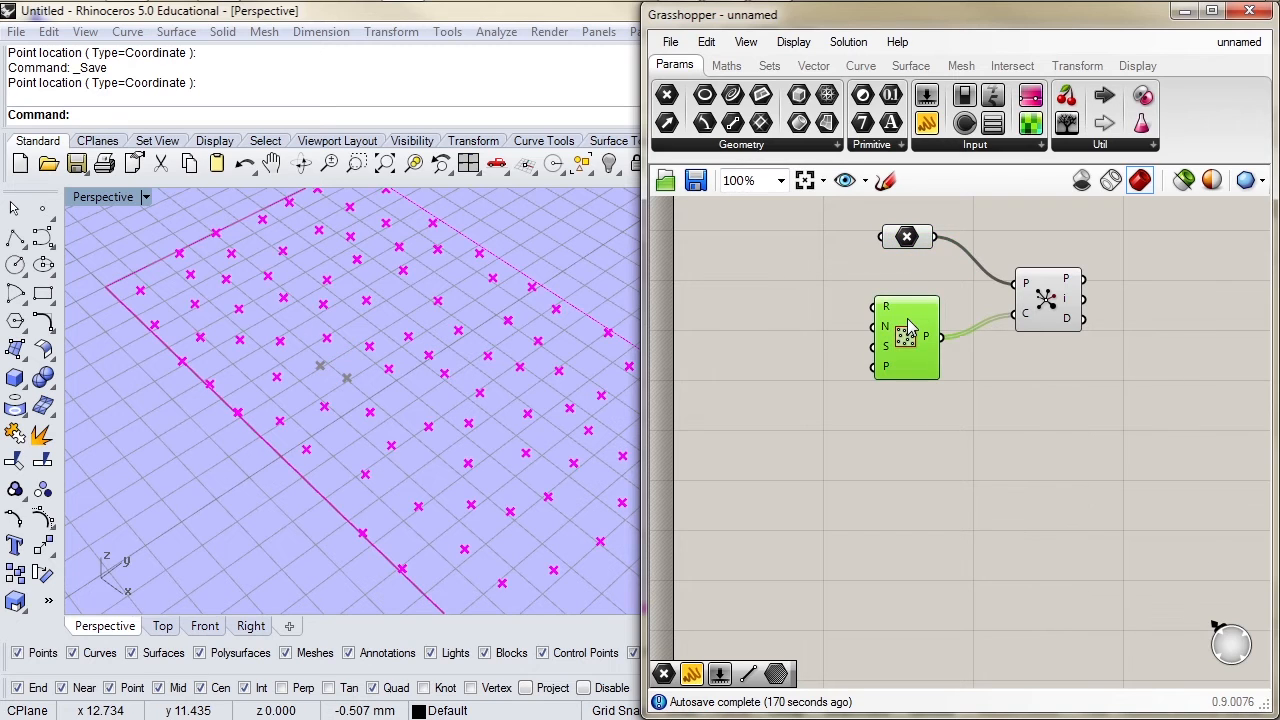
click(910, 238)
Add a Line component and wire the Point parameter into A and the Closest Point's P output into B
click(863, 66)
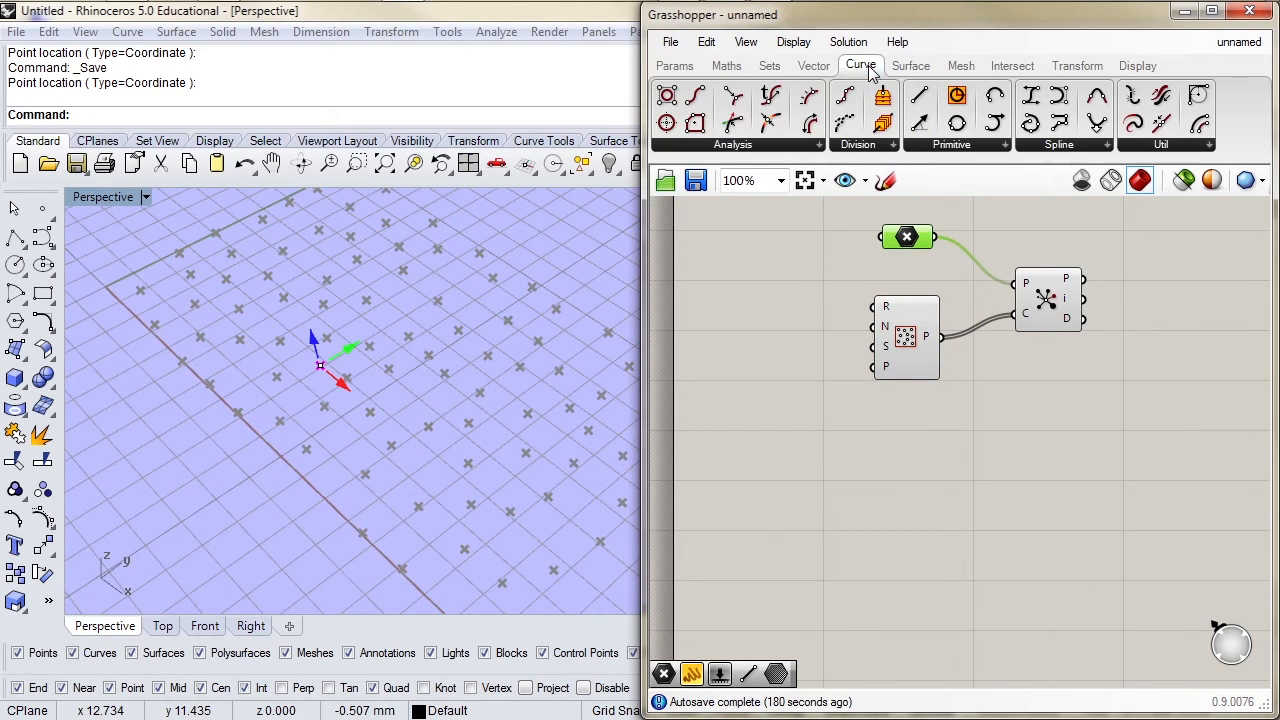
click(936, 148)
click(1066, 179)
click(1136, 246)
drag(934, 237, 1106, 237)
drag(1082, 279, 1106, 257)
click(1112, 251)
Move the reference point along the positive Y axis with its gumball to test the line to the closest point
right_drag(480, 385, 300, 265)
click(916, 240)
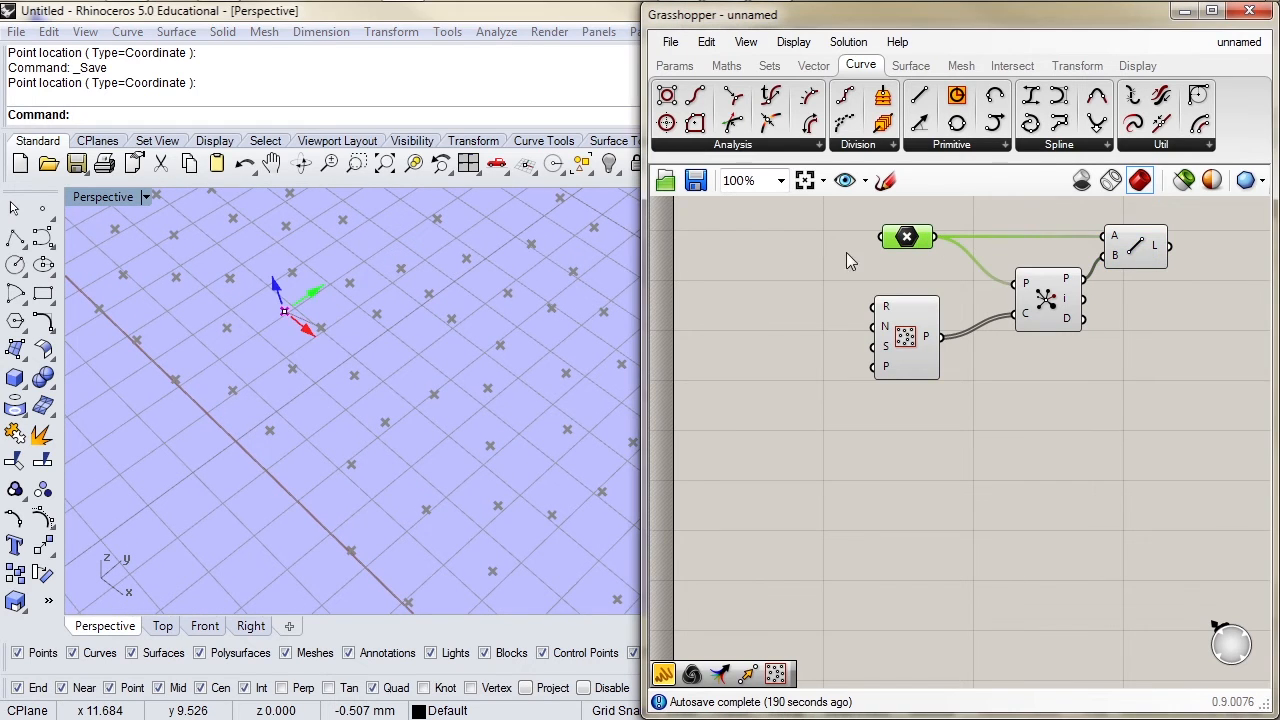
drag(316, 293, 418, 252)
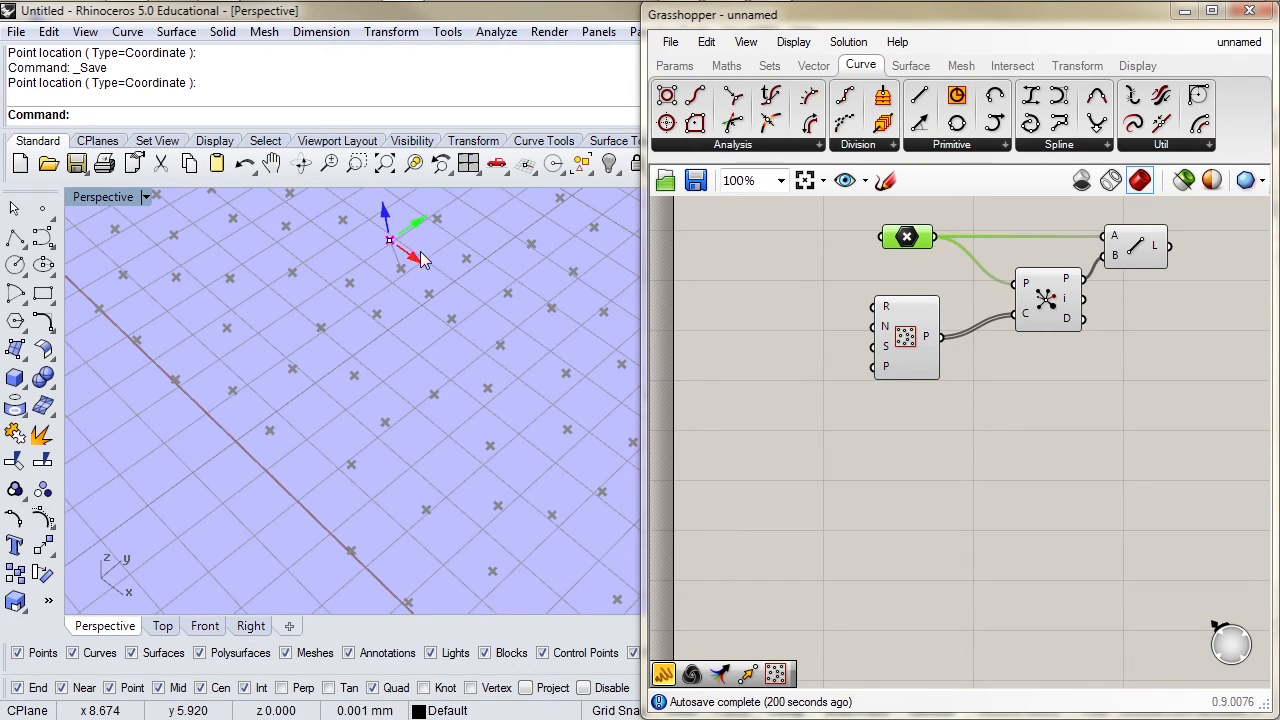
Replace the Closest Point component with a Closest Points component placed between Populate 2D and Line
click(814, 65)
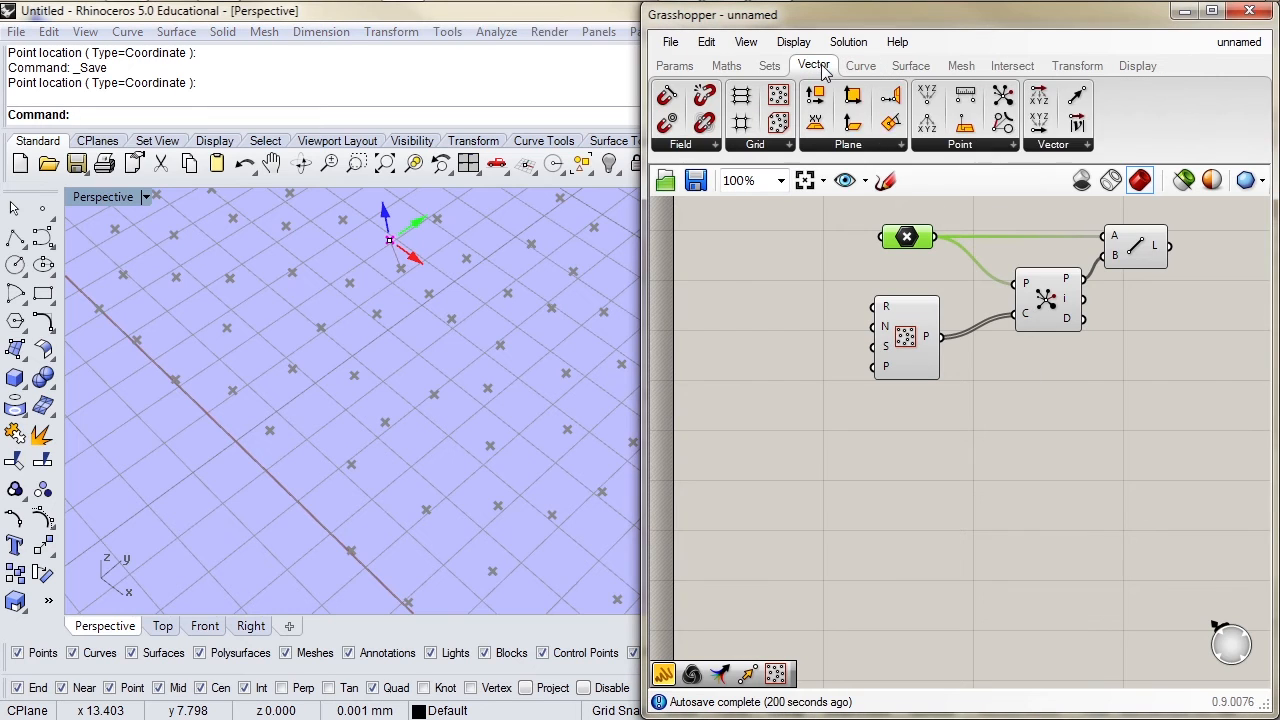
click(983, 147)
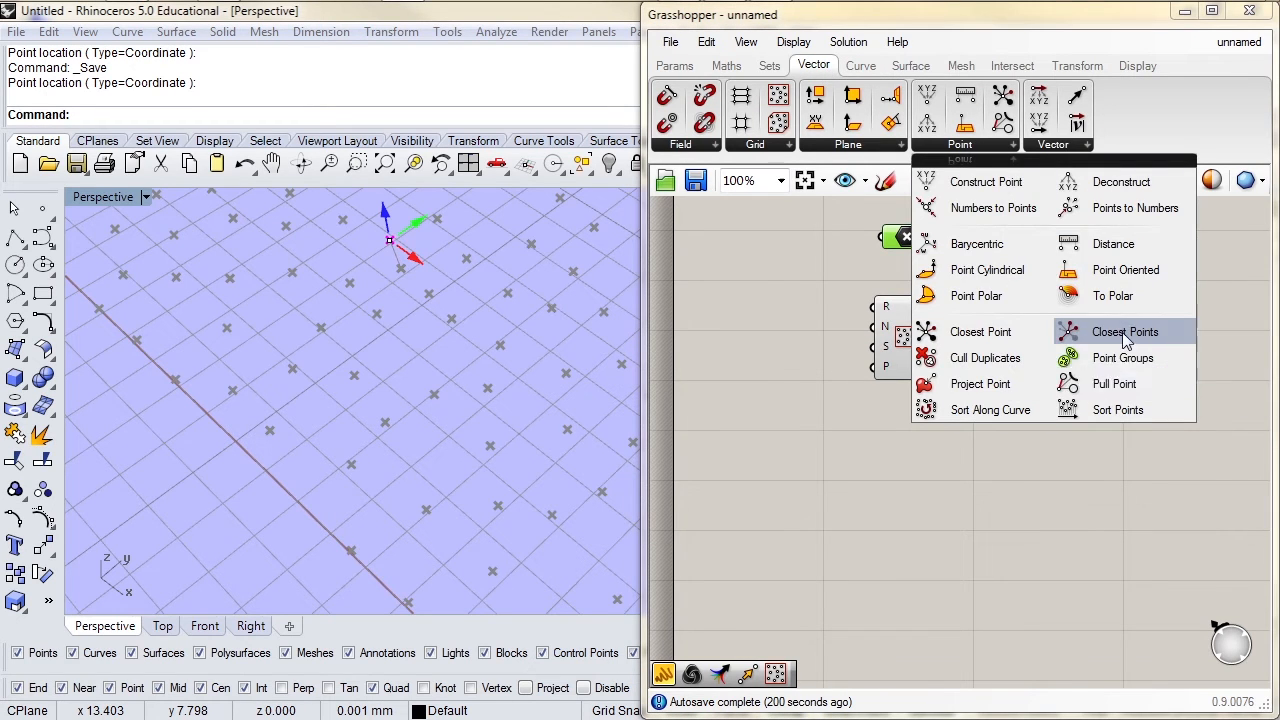
drag(1123, 334, 1062, 407)
right_drag(1046, 294, 1030, 326)
click(1030, 326)
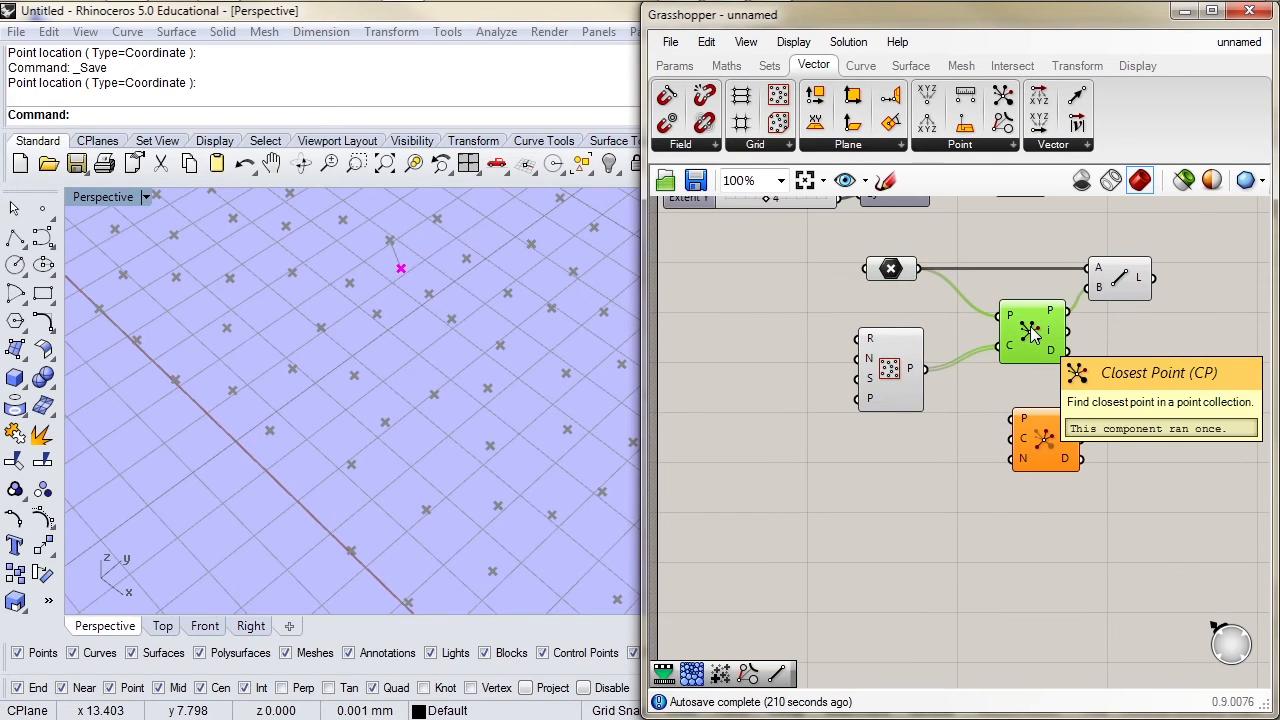
key(Delete)
drag(1036, 444, 1006, 336)
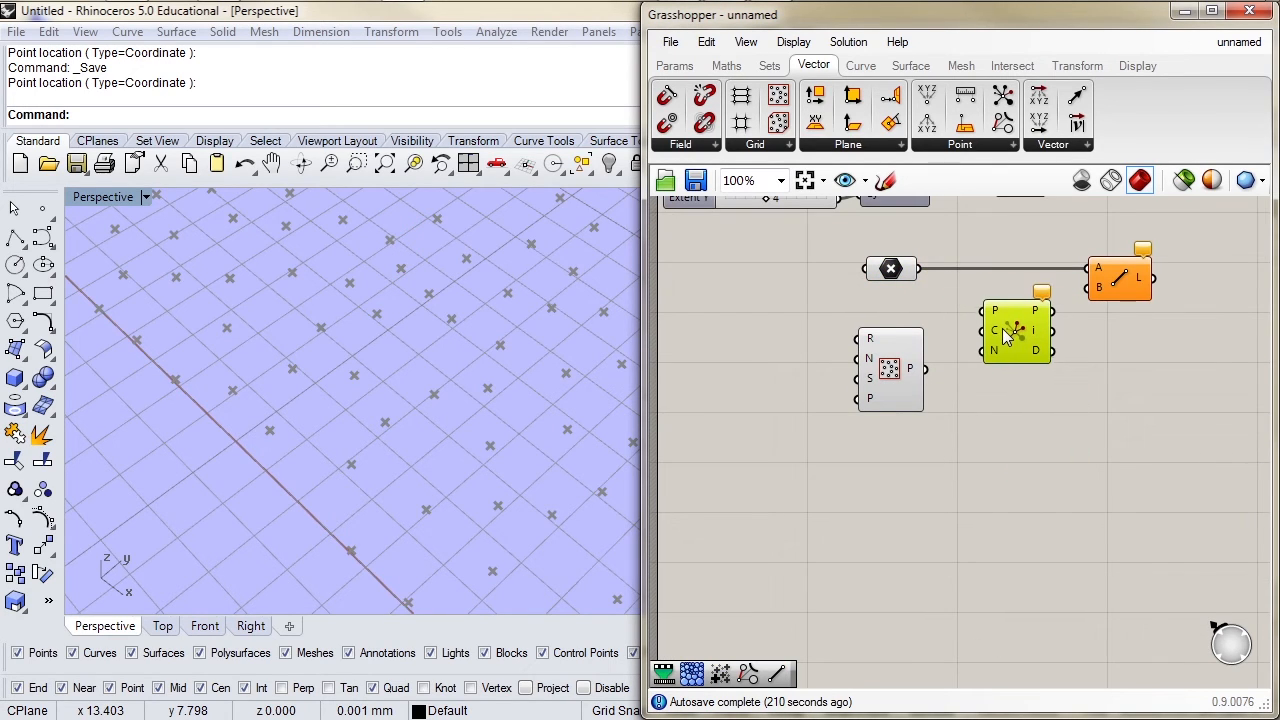
Wire the Point parameter into P and Populate 2D into C of Closest Points, and its P output into the Line's B input
click(907, 272)
drag(920, 268, 986, 312)
drag(926, 370, 981, 330)
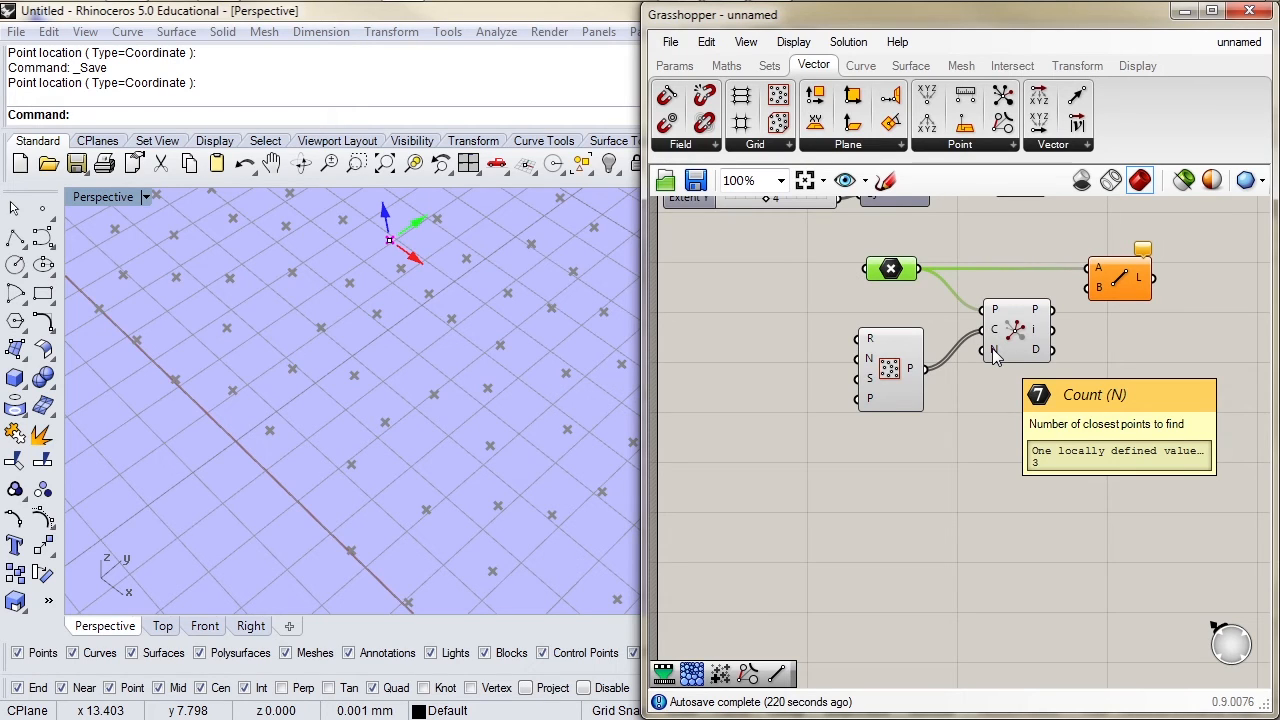
drag(1045, 308, 1087, 287)
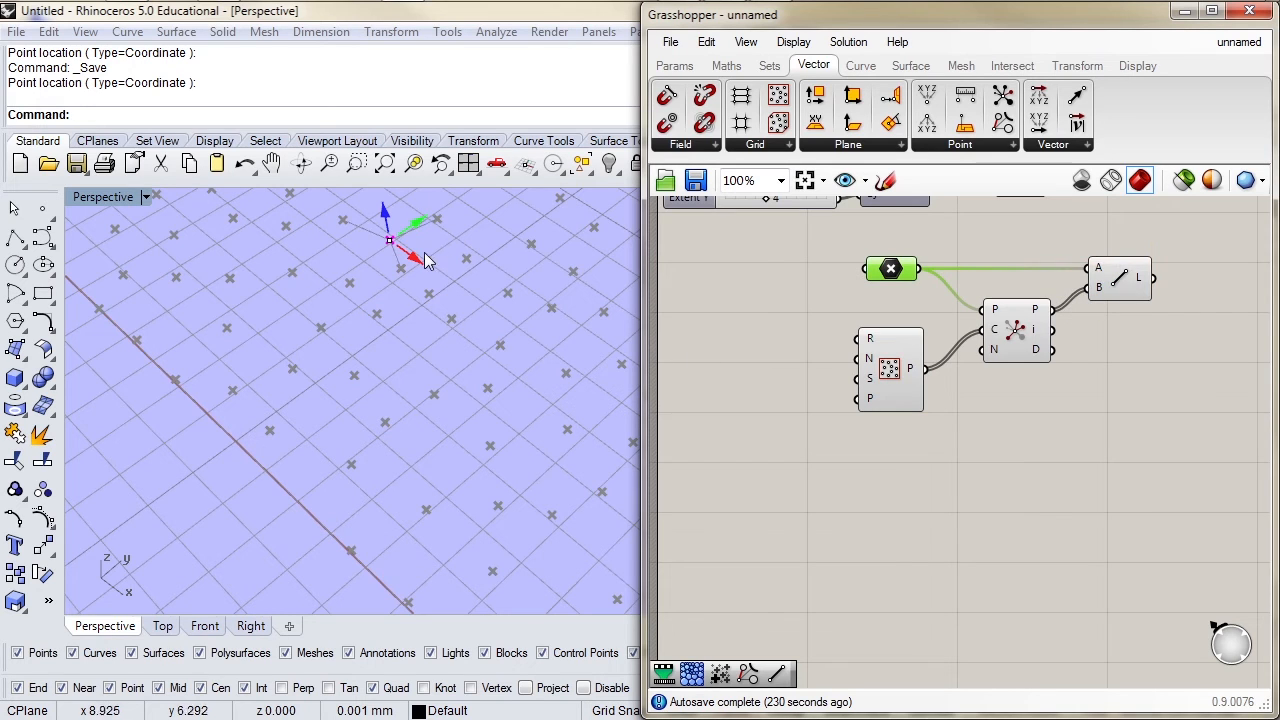
Move the reference point among the populated points with its gumball, highlighting the Line component to check the connecting lines, and clear the selection
drag(414, 257, 552, 350)
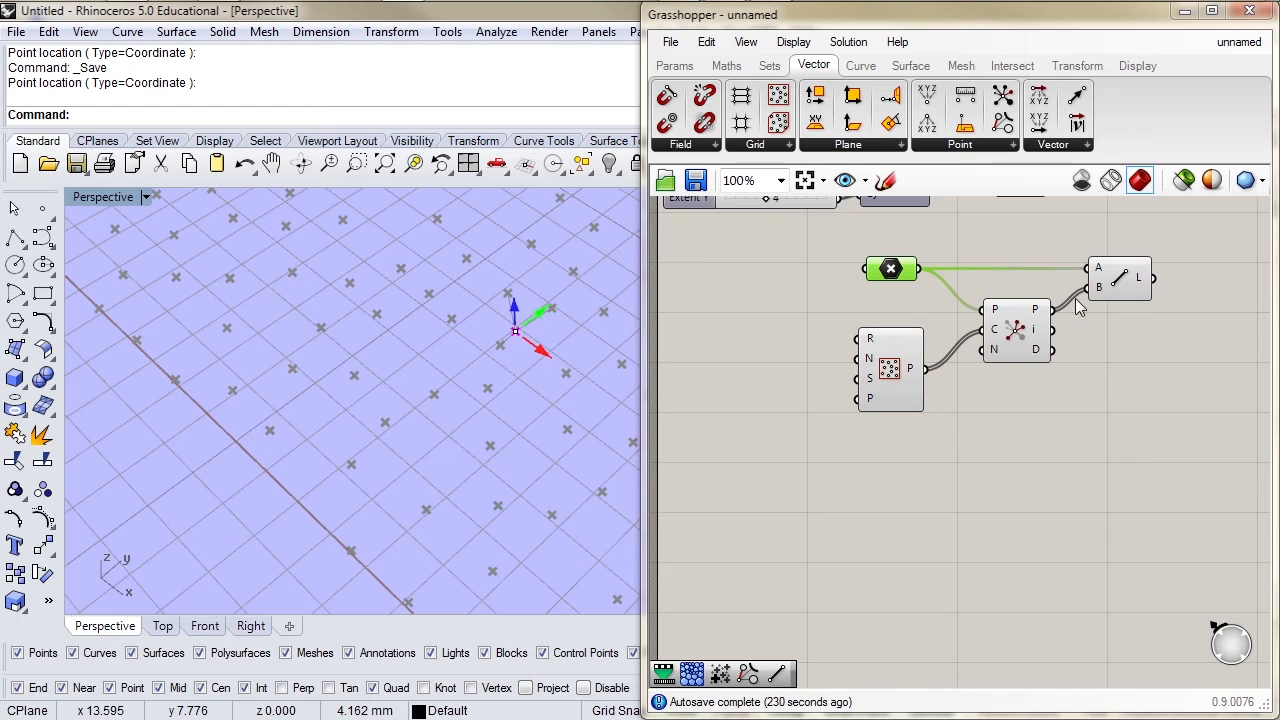
shift+click(1125, 277)
drag(540, 349, 392, 432)
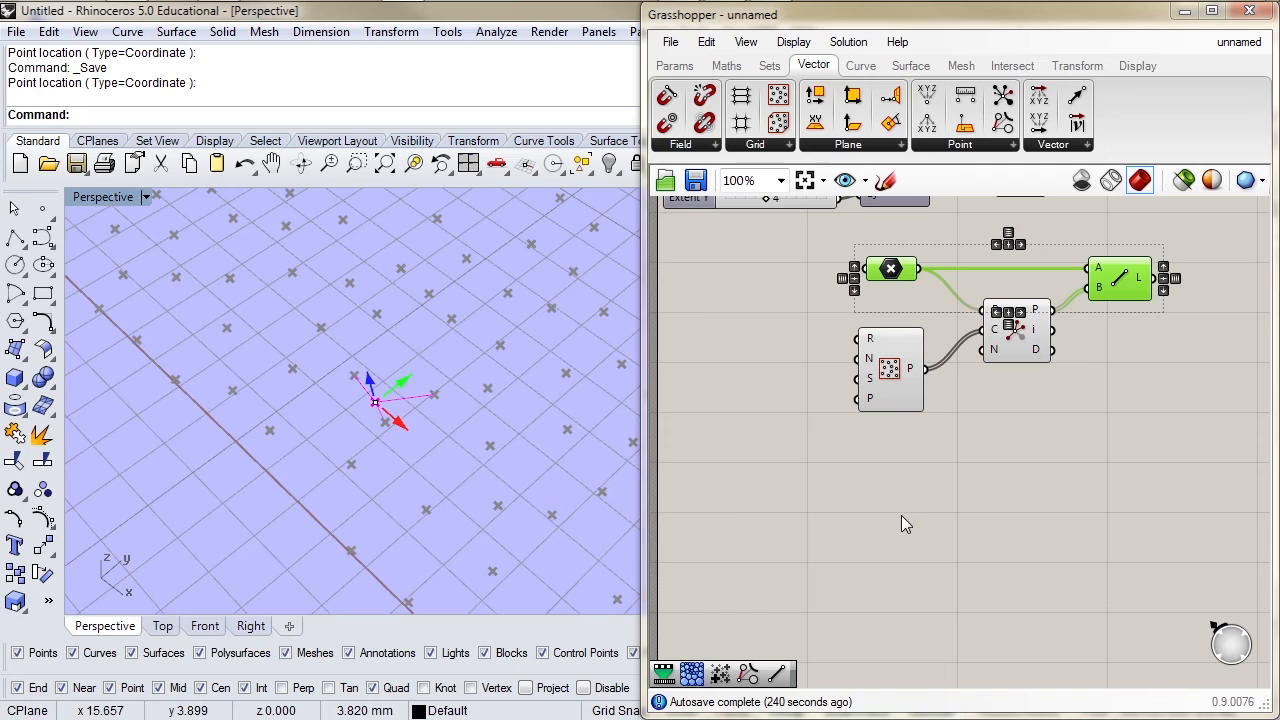
click(901, 515)
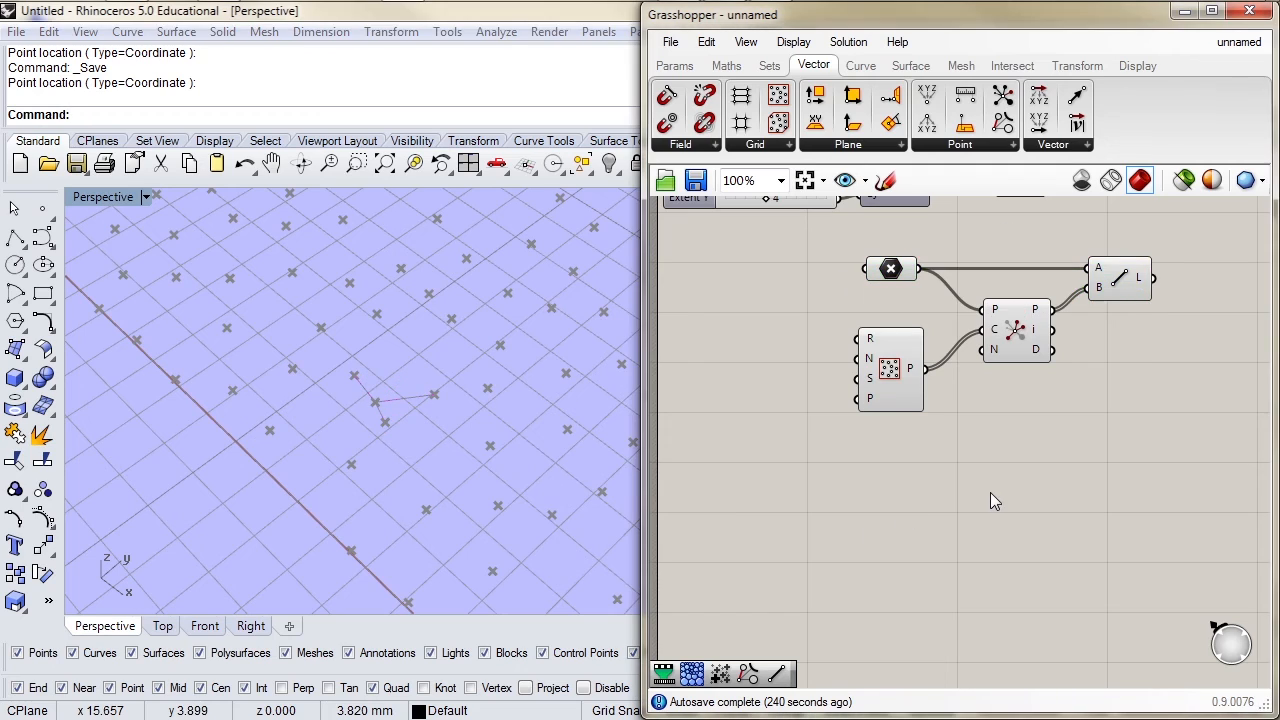
Look through the available Vector and Plane components
click(1073, 147)
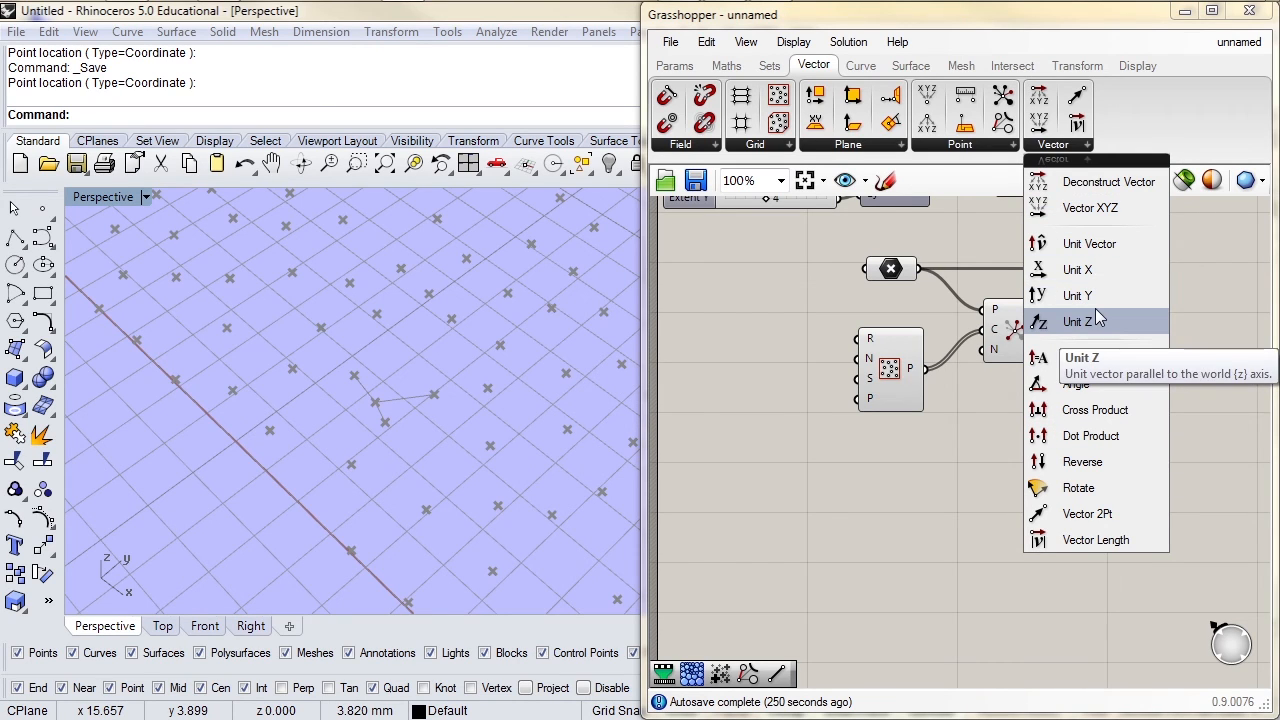
click(874, 146)
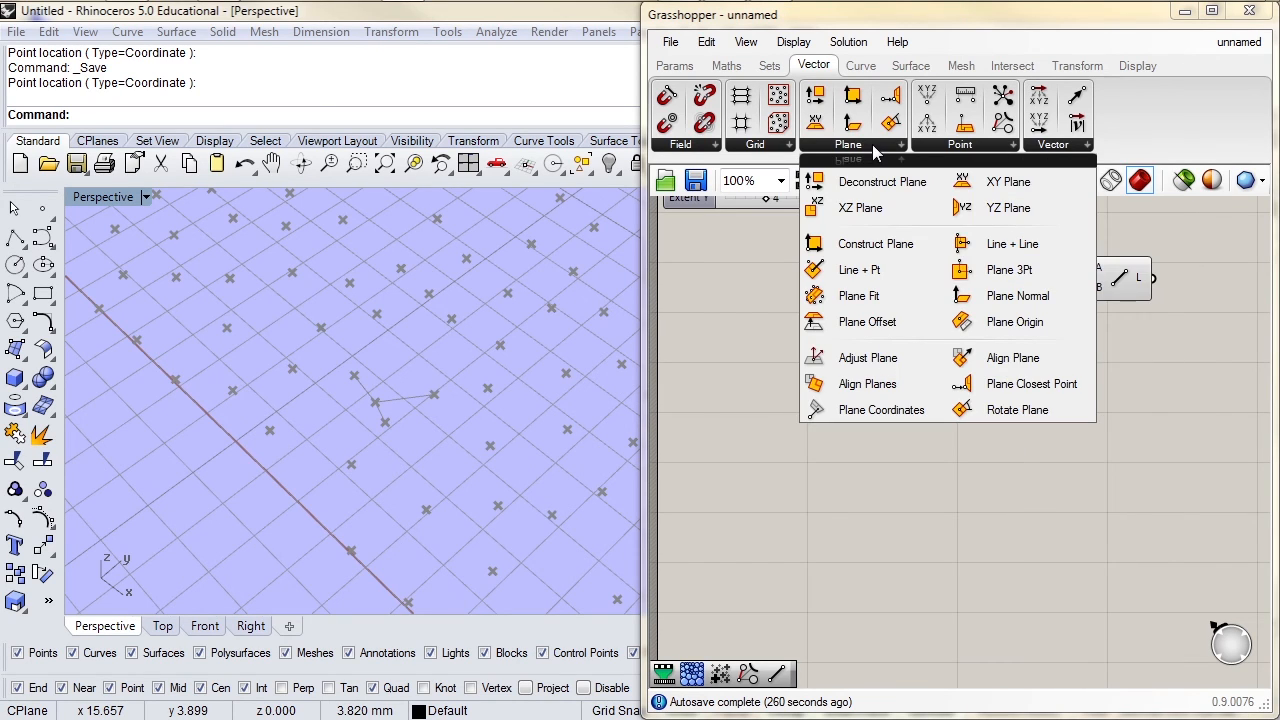